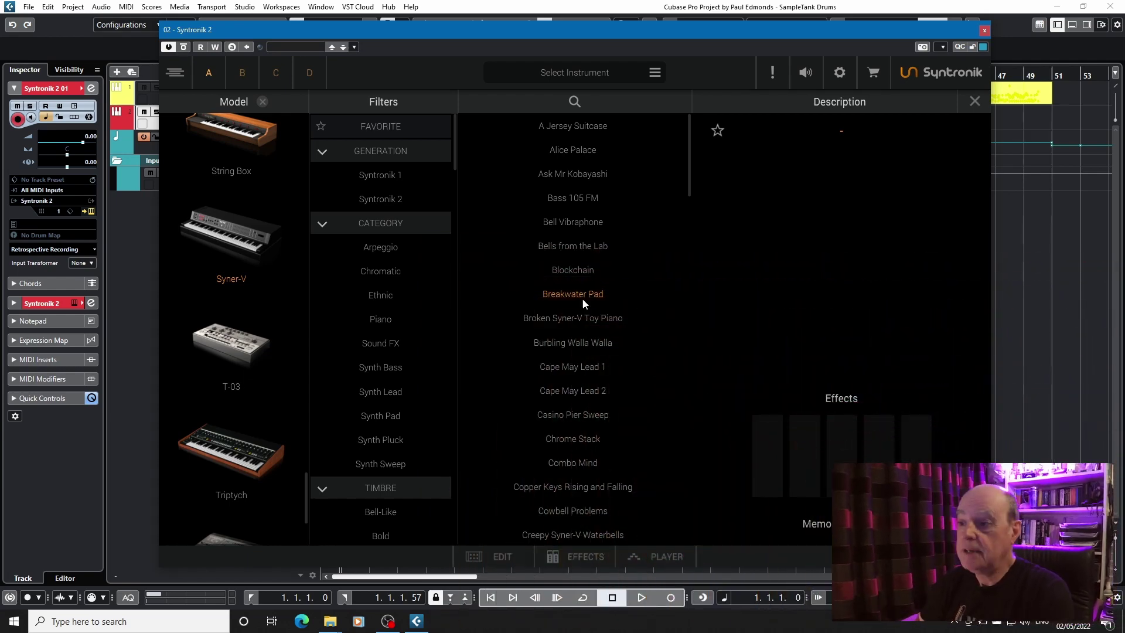
Step: Preview and load the Syner-V preset Ask Mr Kobayashi, triggering the missing Warm Synth Pad 2 sample error
left_click(585, 177)
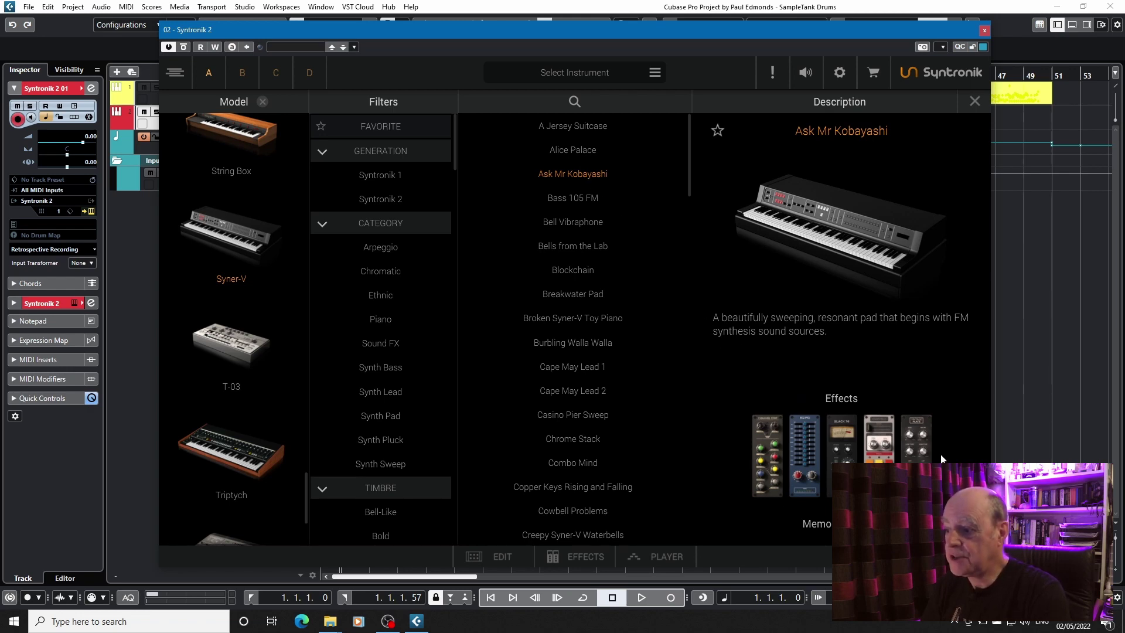
left_click(593, 174)
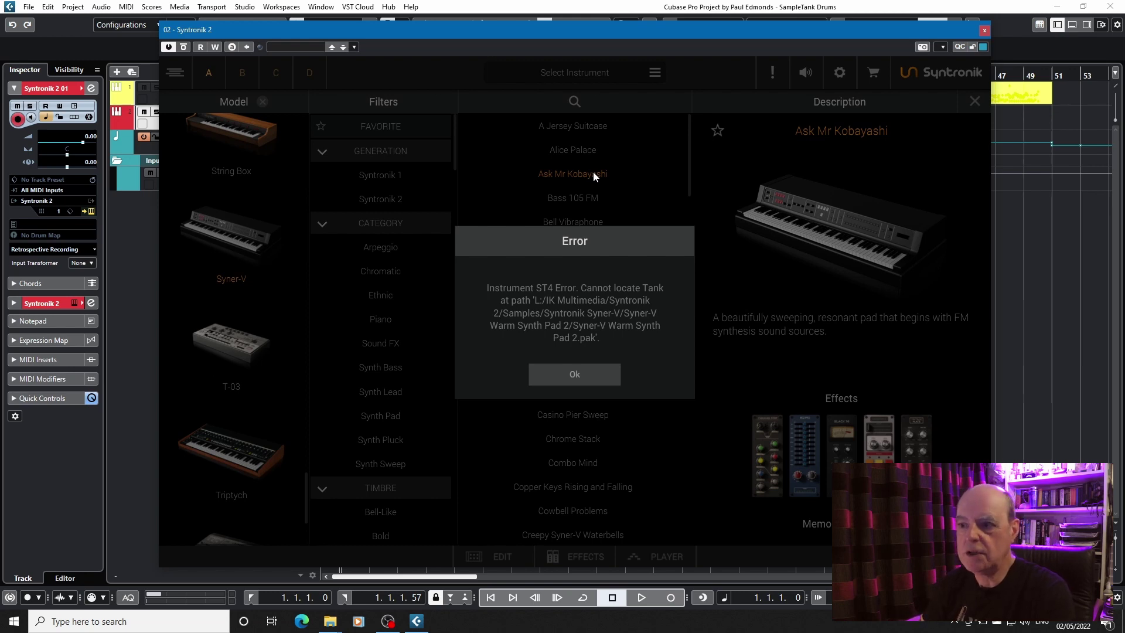
Step: Dismiss the error saying the Warm Synth Pad 2 sample tank cannot be located
left_click(575, 375)
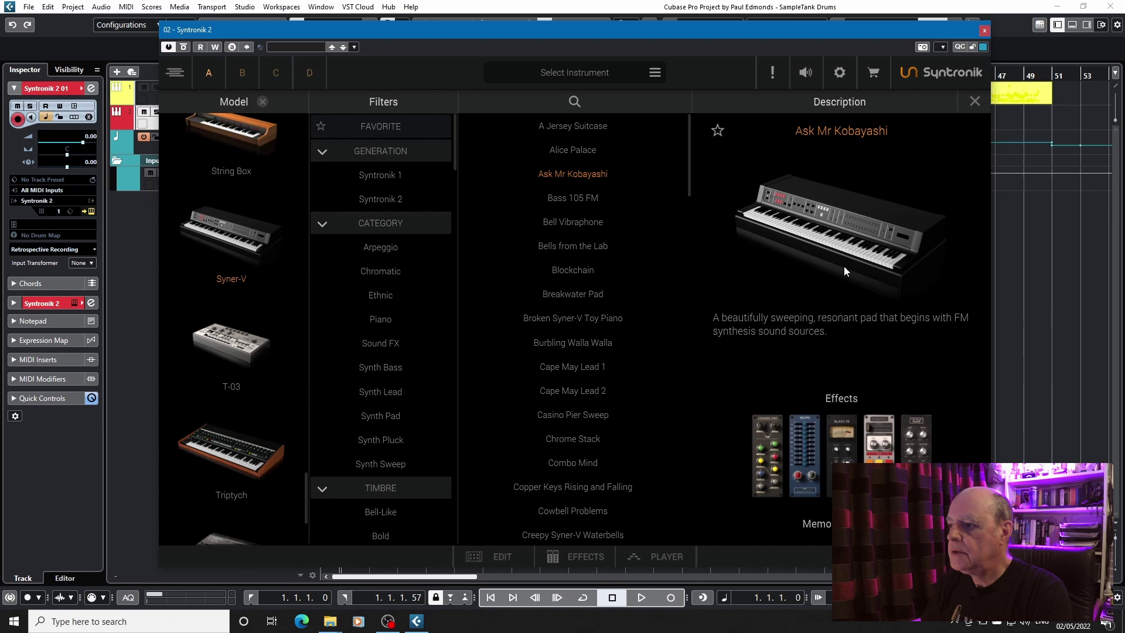
Step: Close Syntronik 2 and browse to Syntronik 2 > Samples > Syntronik Syner-V, listing 74 folders
left_click(984, 32)
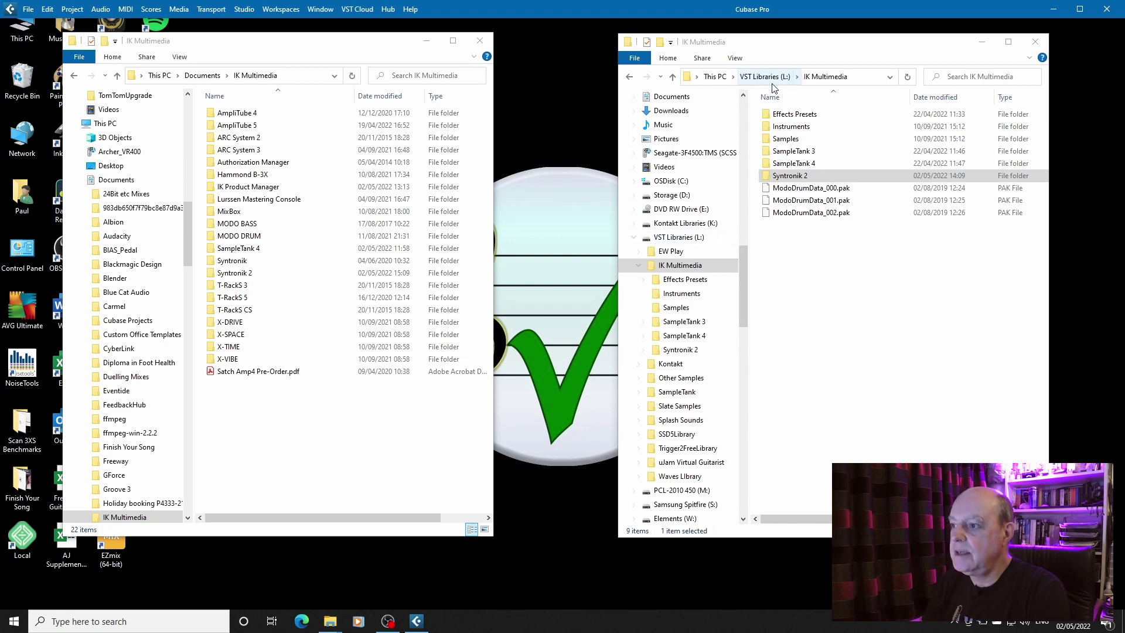
double_click(789, 175)
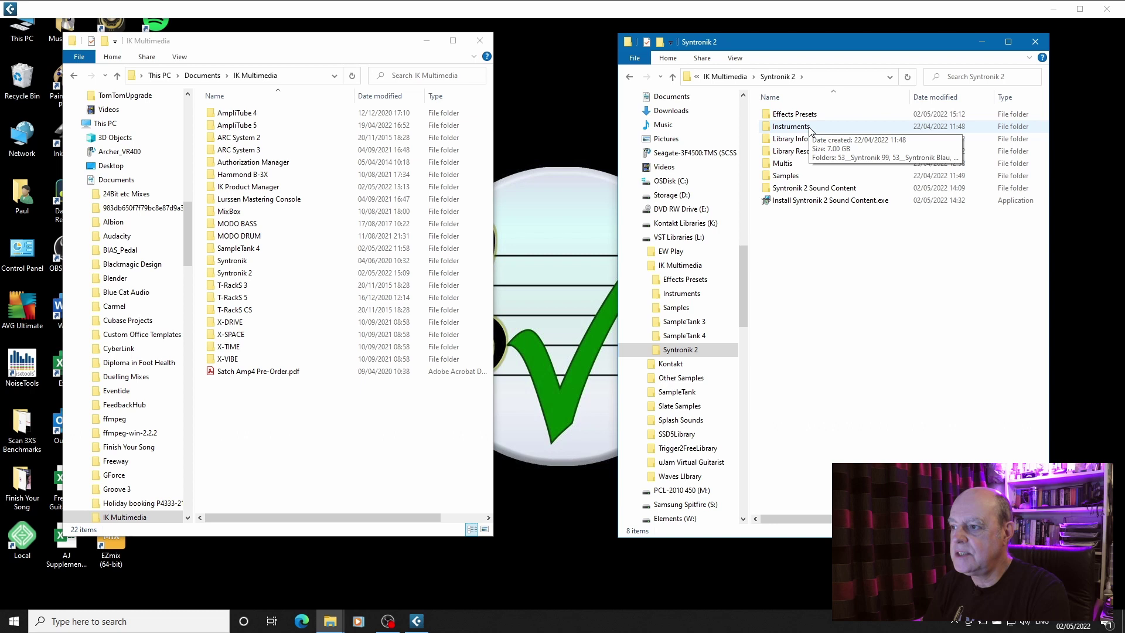
double_click(788, 177)
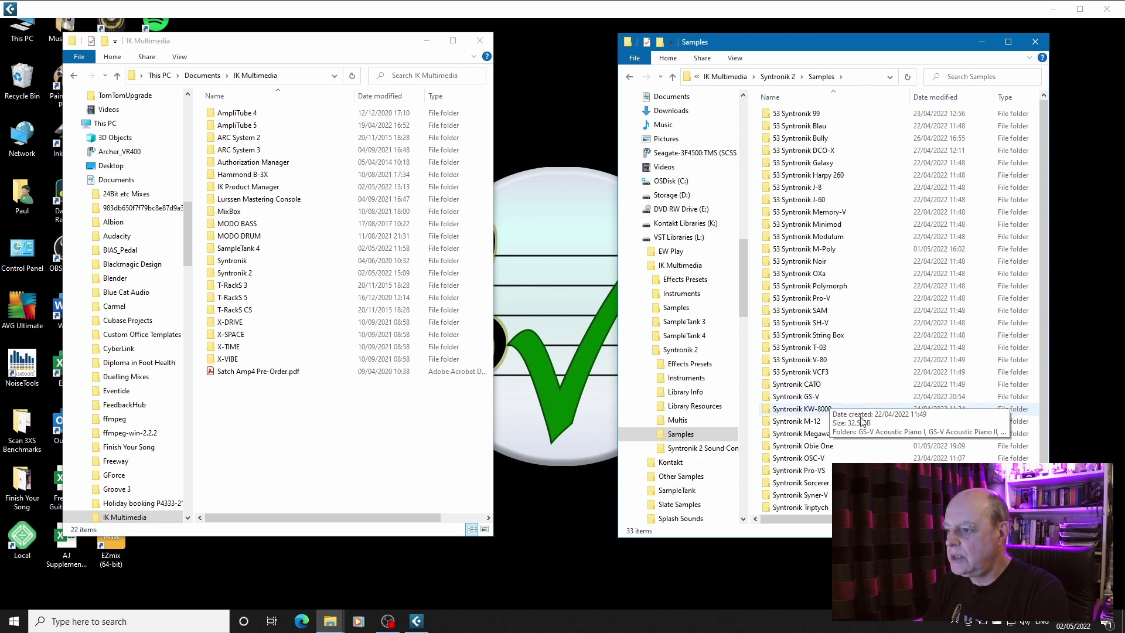
mouse_move(792, 500)
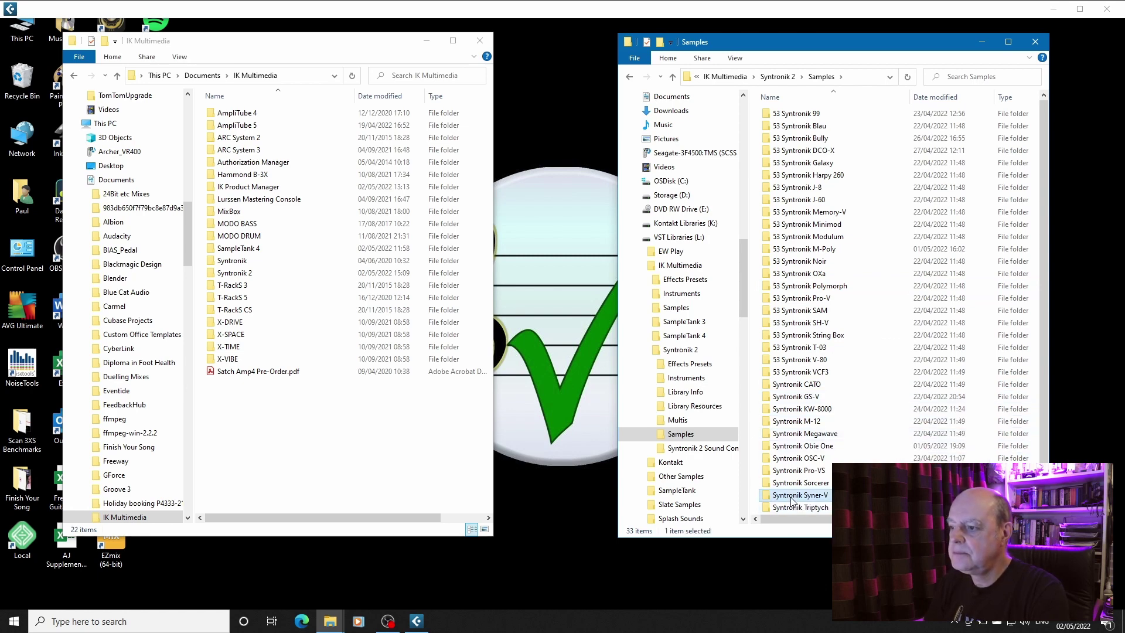
double_click(800, 495)
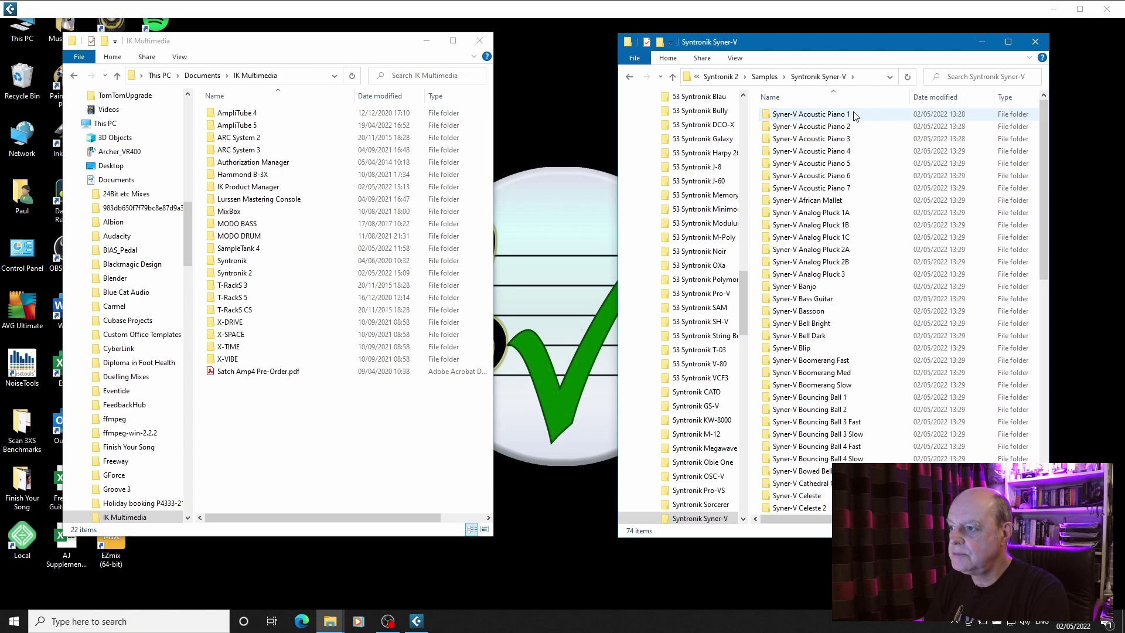
scroll(867, 211, "down", 10)
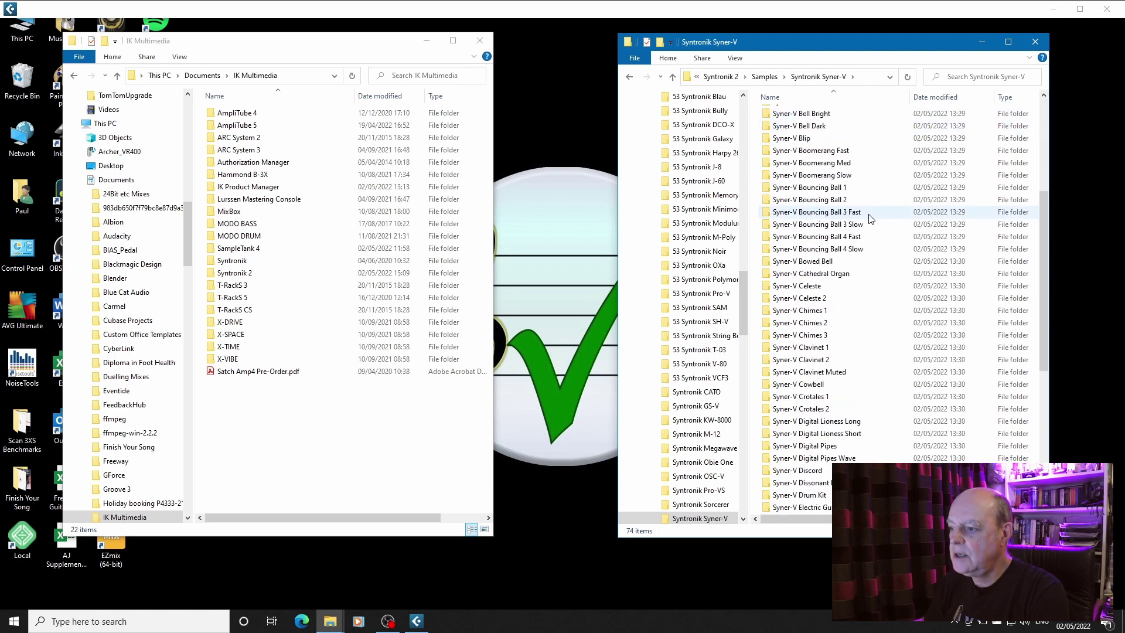
scroll(870, 219, "down", 4)
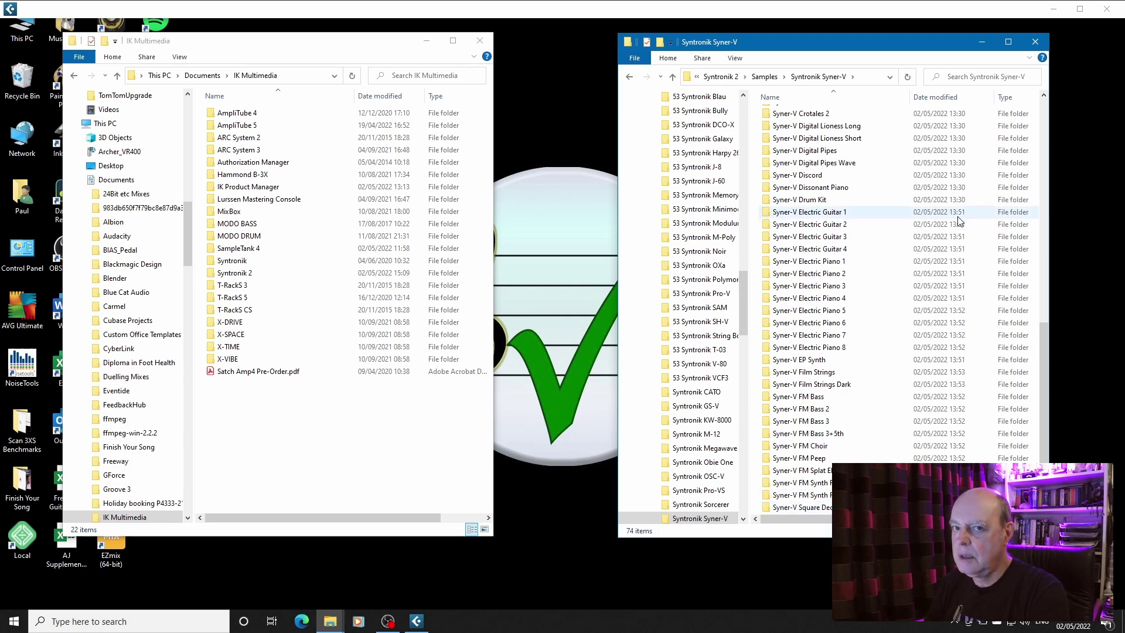
Step: Browse to IK Product Manager > Syntronik Syner-V, showing the six SYN2_Syner-V zip parts
left_click(276, 49)
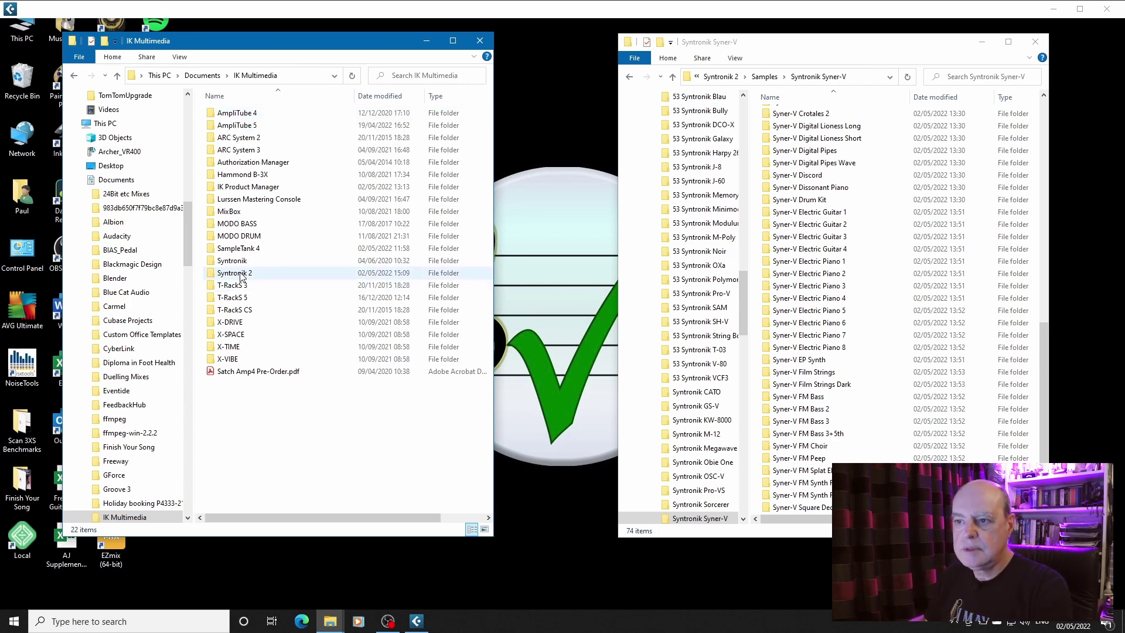
double_click(242, 187)
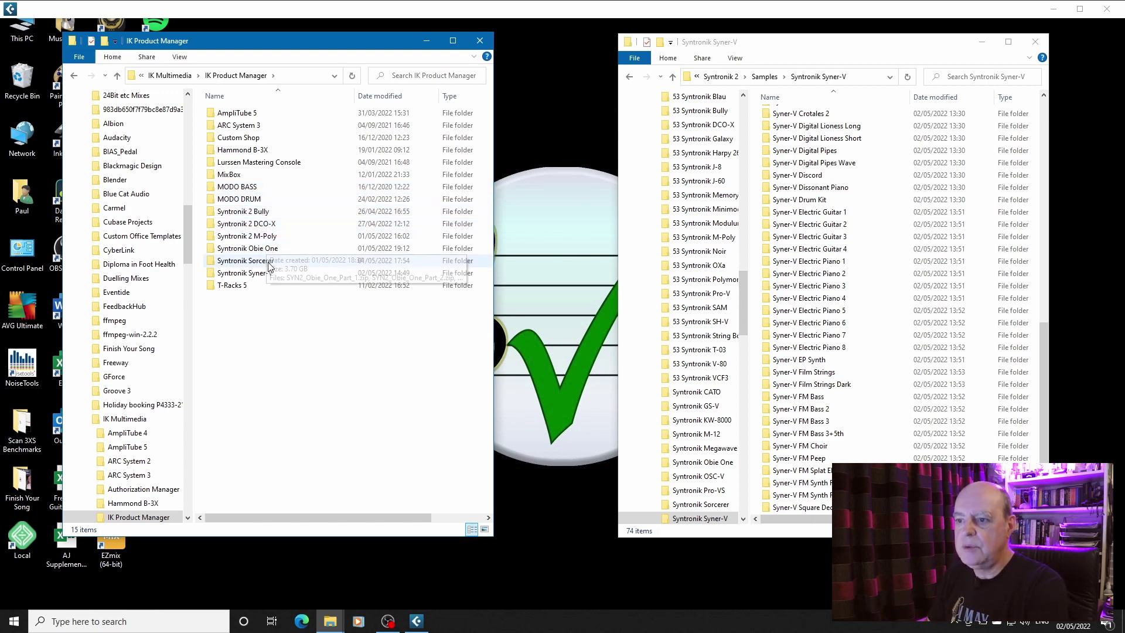
mouse_move(270, 266)
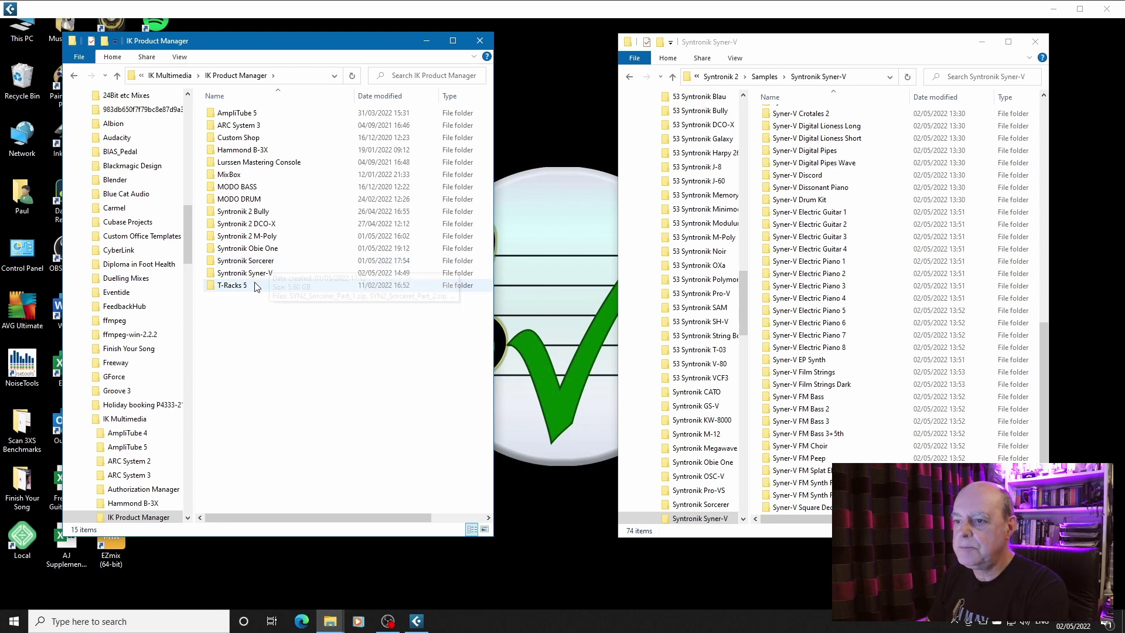
double_click(253, 273)
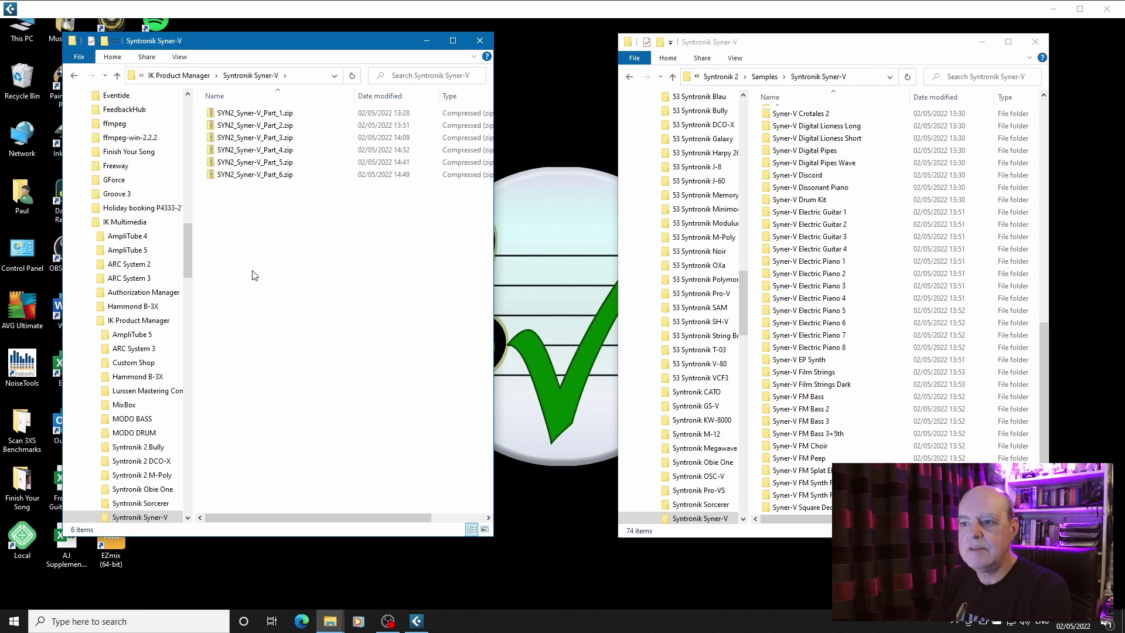
double_click(254, 114)
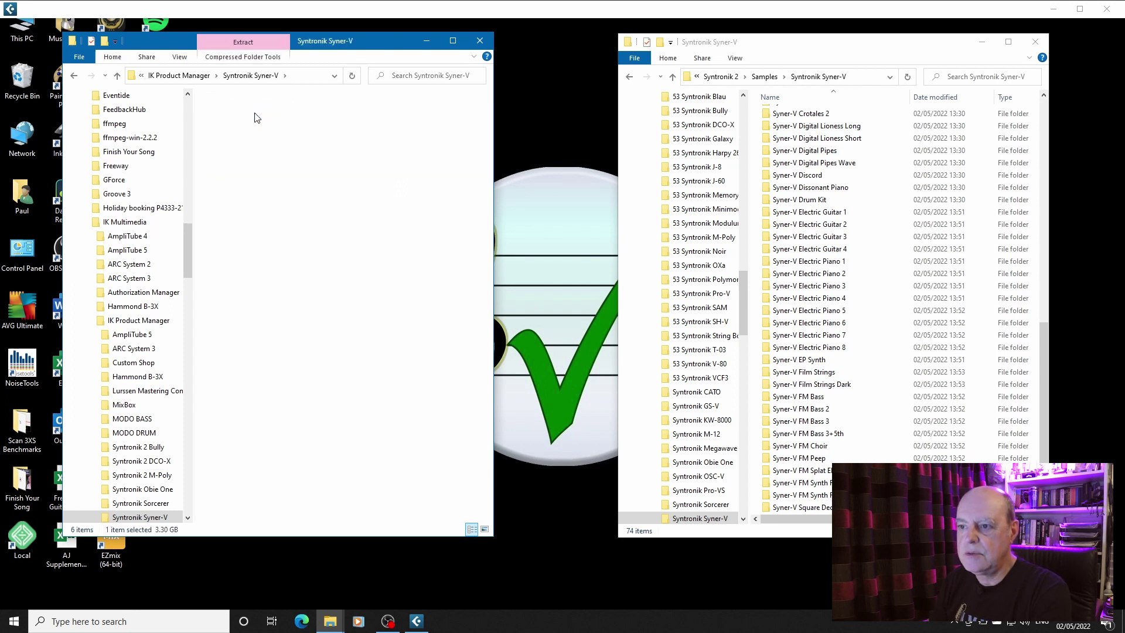
double_click(256, 116)
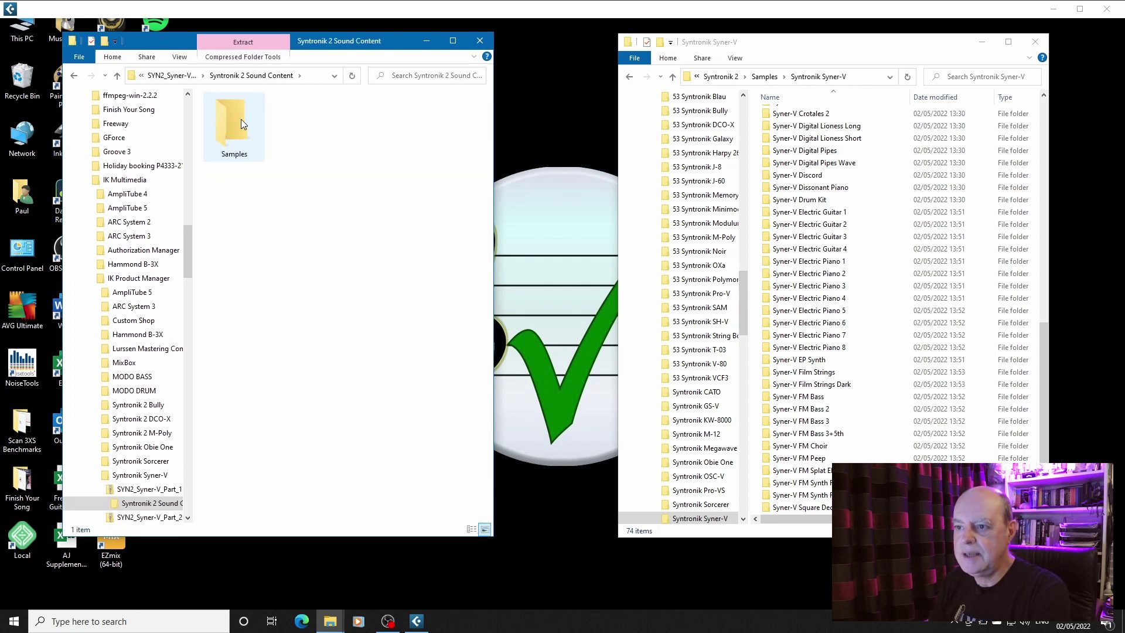
double_click(241, 118)
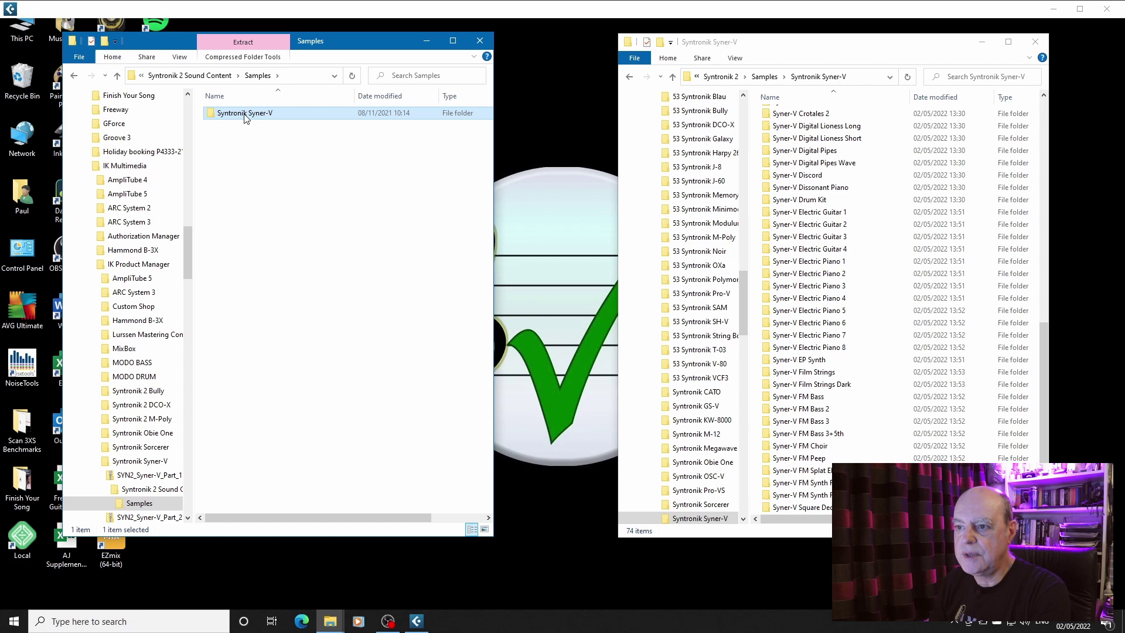
double_click(245, 114)
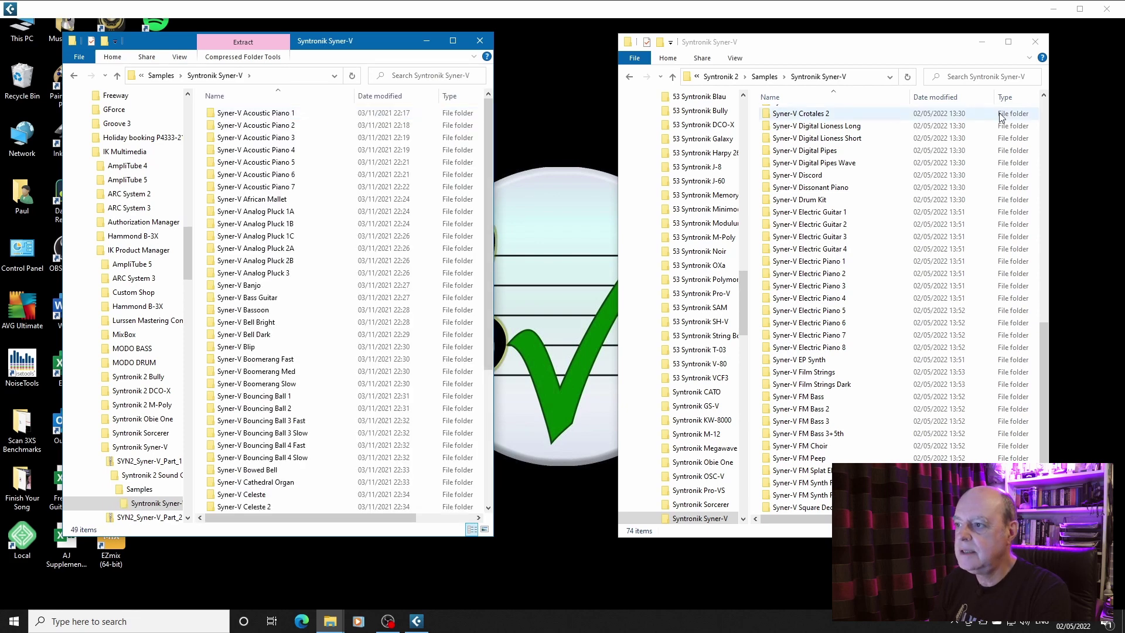
scroll(858, 196, "up", 12)
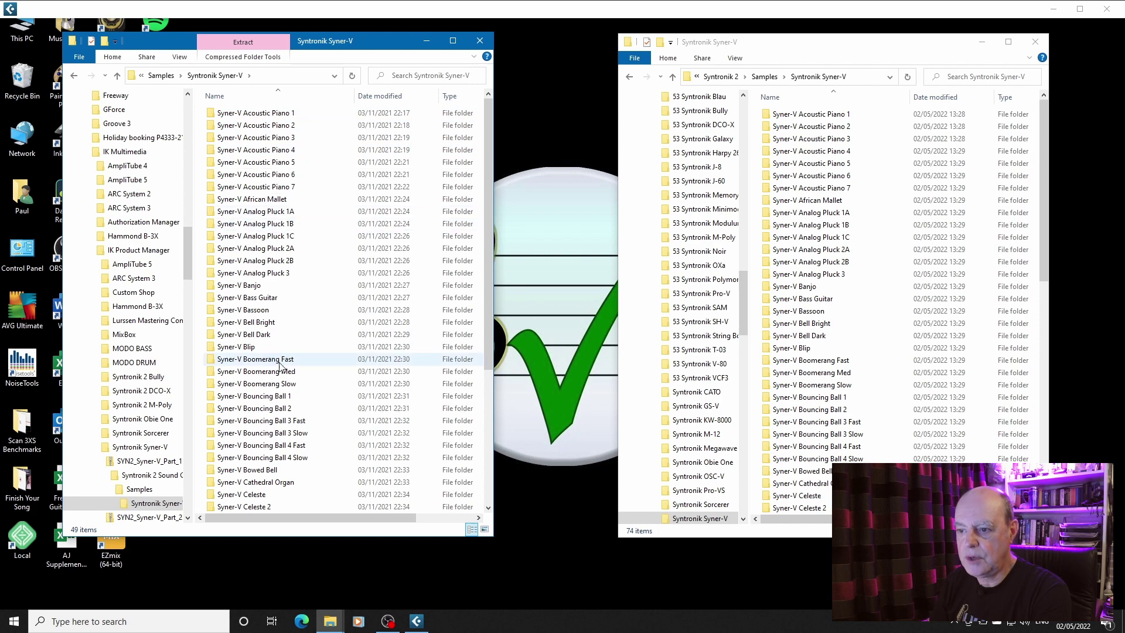
scroll(280, 366, "down", 5)
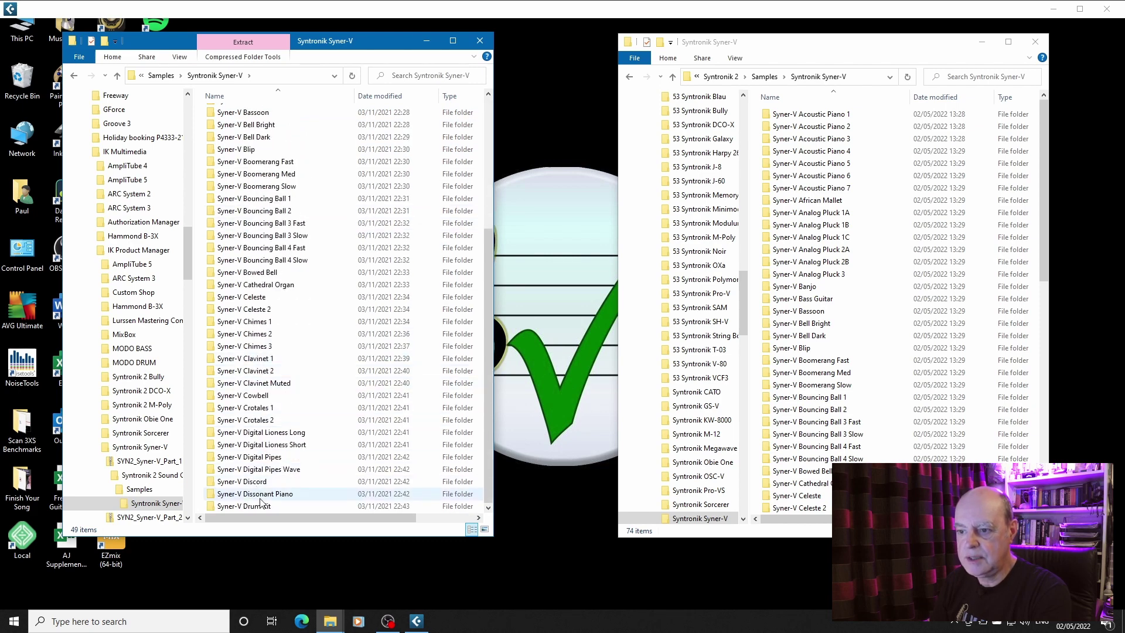
scroll(900, 280, "down", 10)
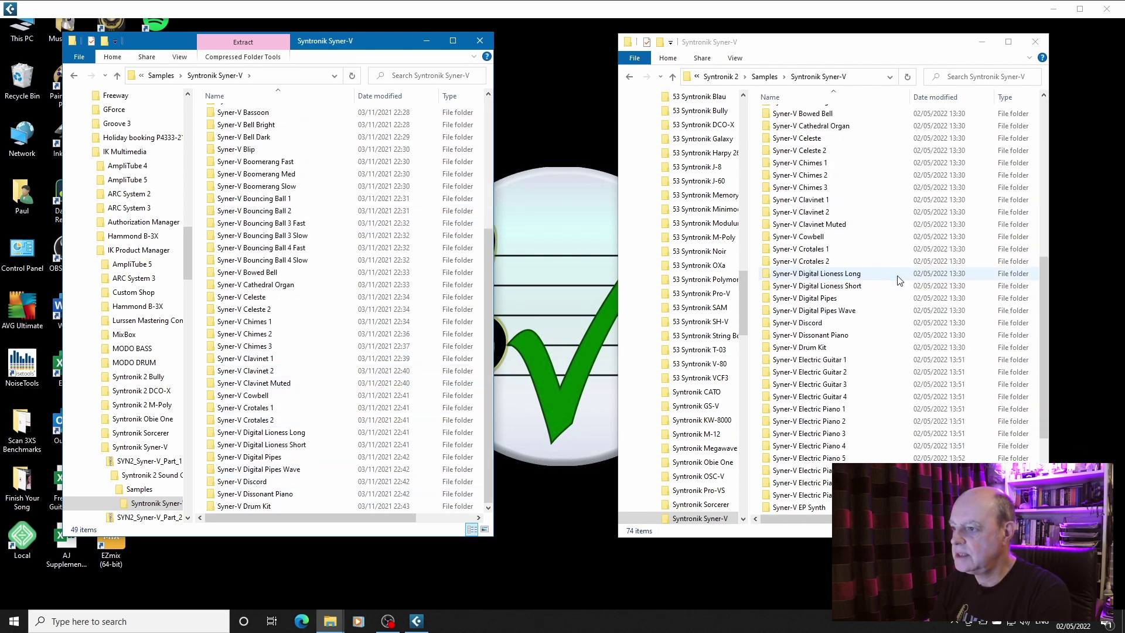
left_click(817, 350)
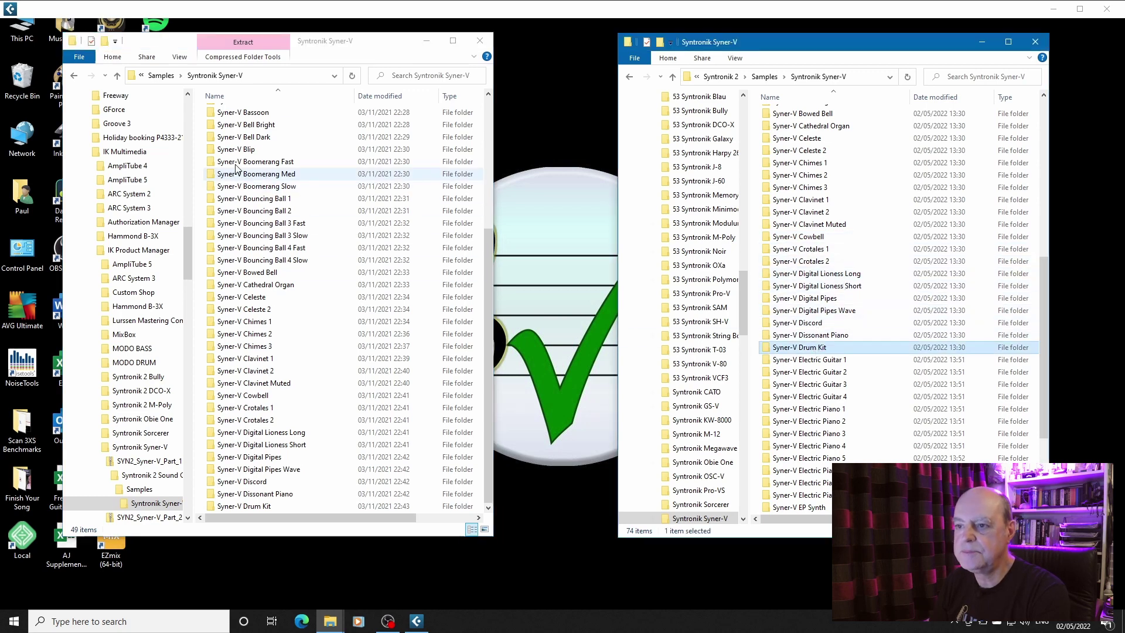
left_click(117, 76)
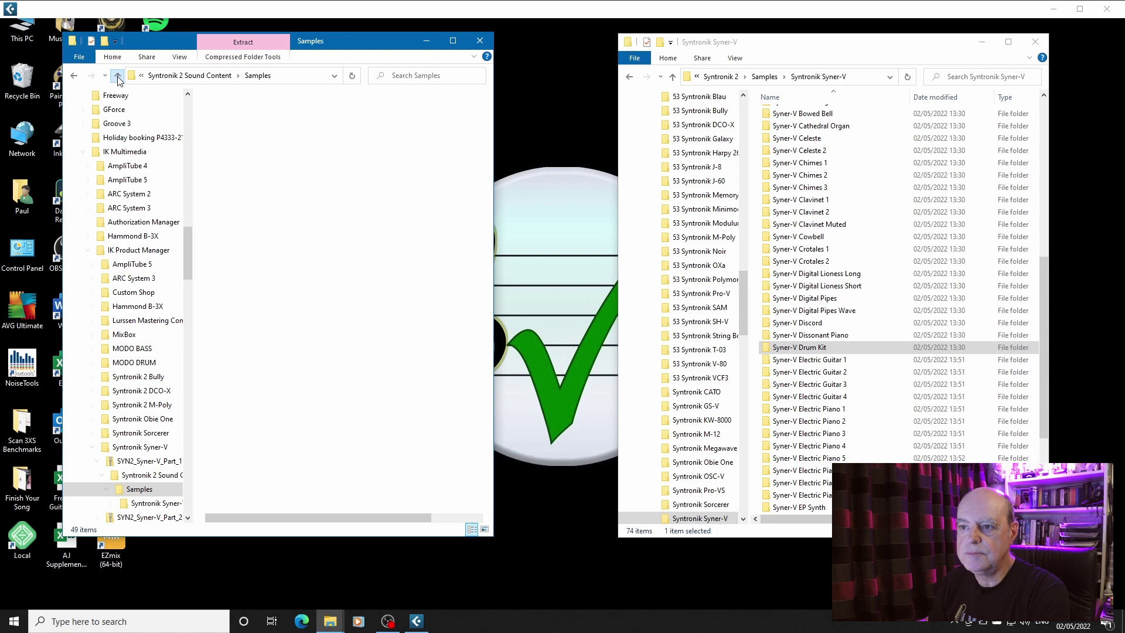
left_click(117, 77)
left_click(118, 77)
left_click(118, 77)
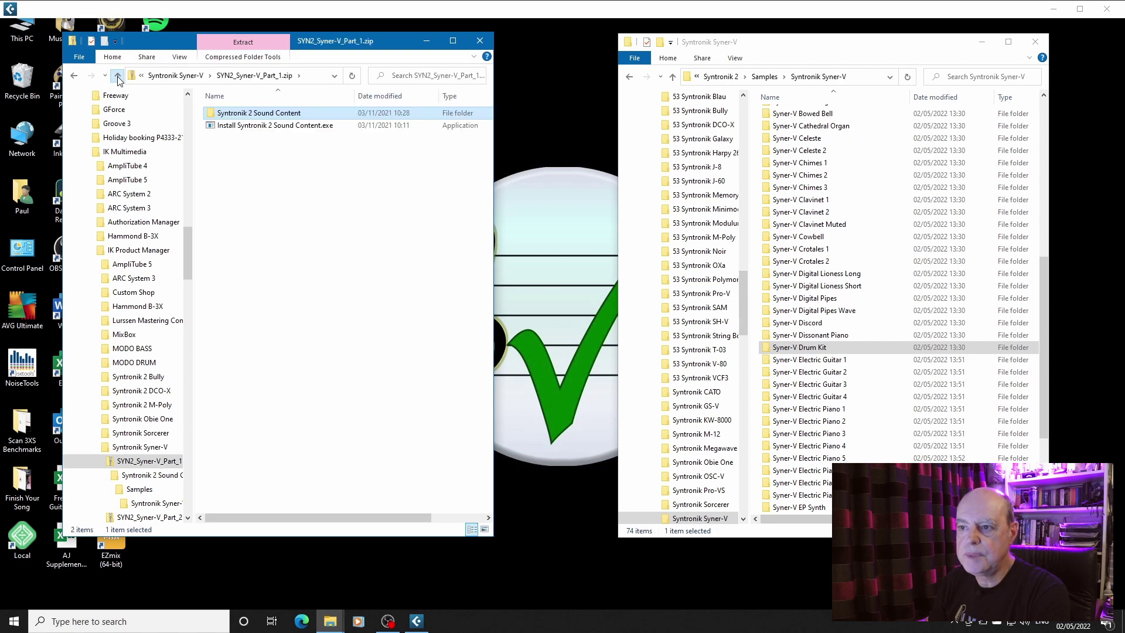
Step: Open SYN2_Syner-V_Part_2.zip in a new window and browse to its Syntronik Syner-V folder of 24 folders
left_click(238, 125)
right_click(239, 126)
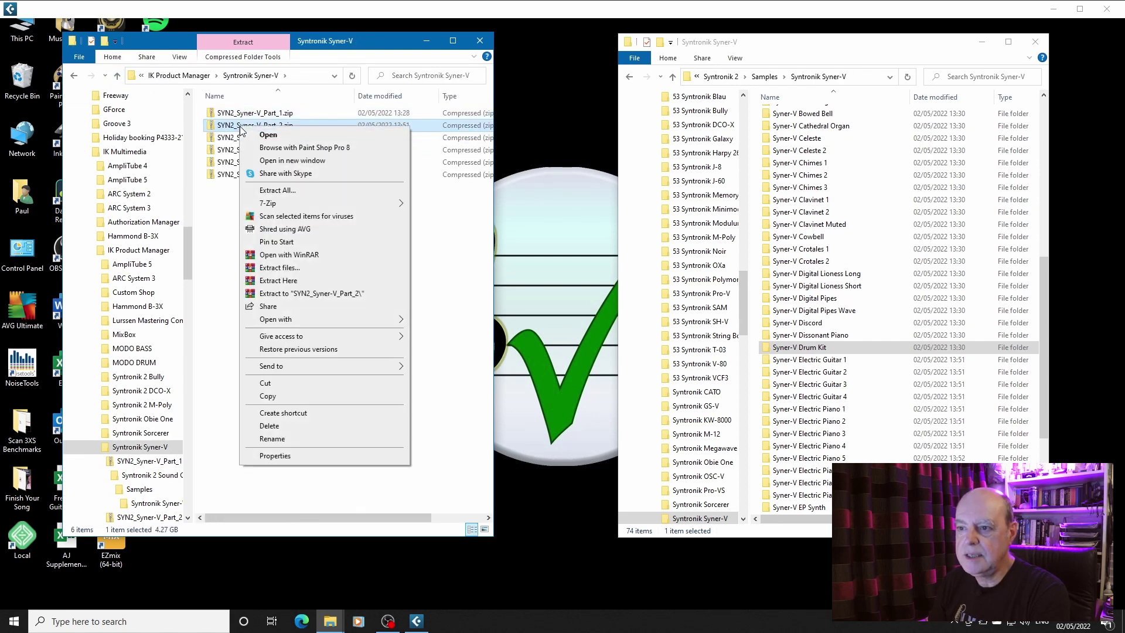
left_click(300, 170)
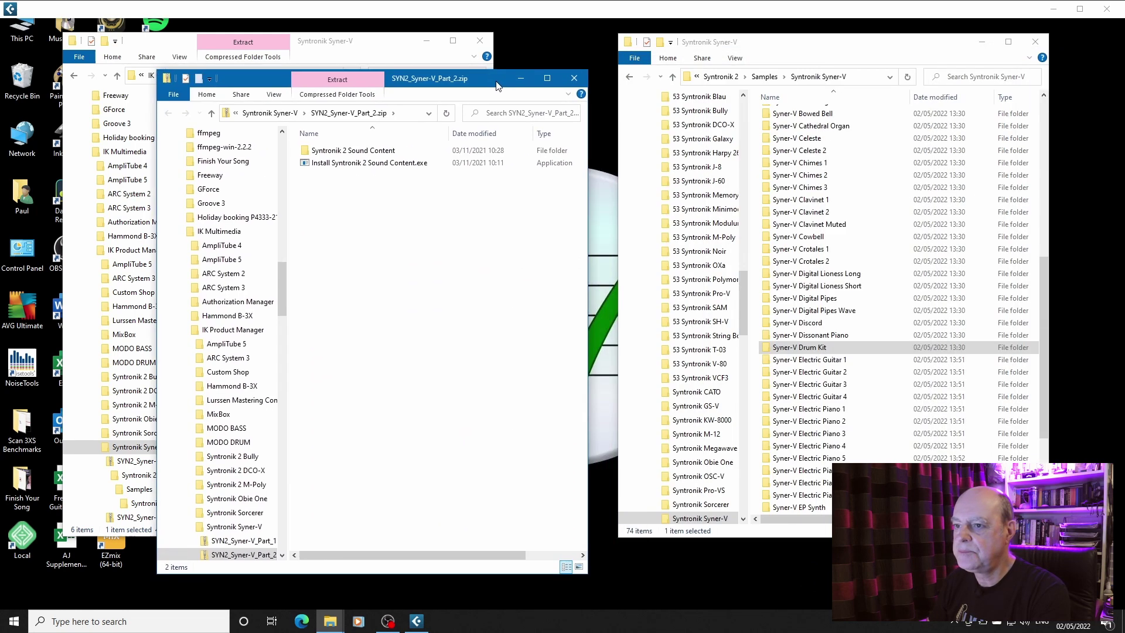
left_click_drag(496, 87, 476, 80)
double_click(340, 146)
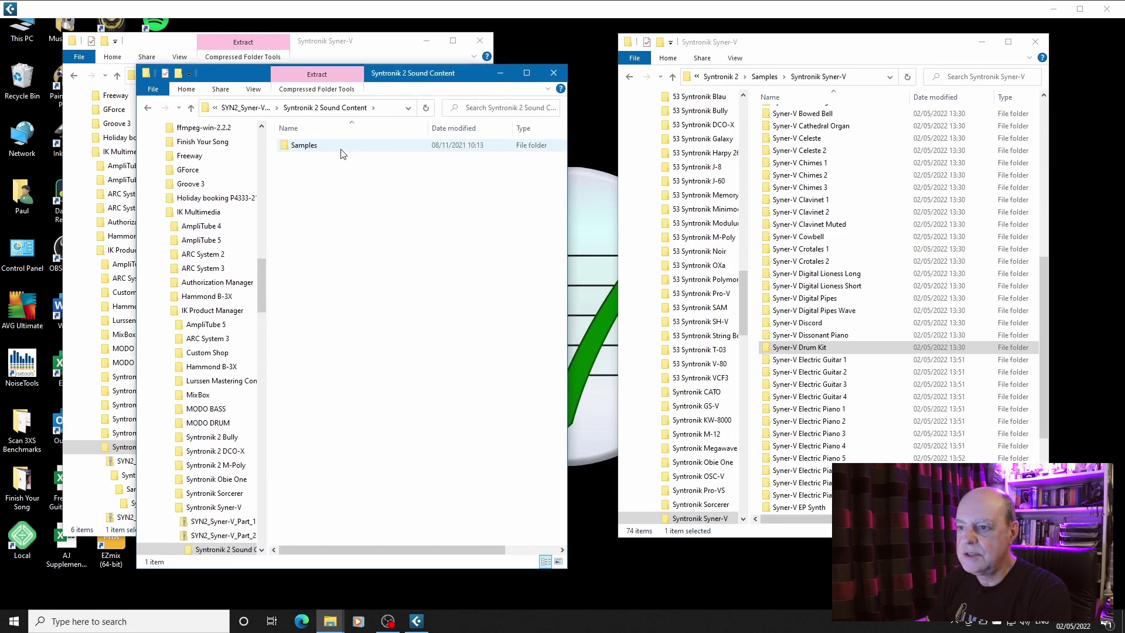
double_click(342, 151)
double_click(339, 151)
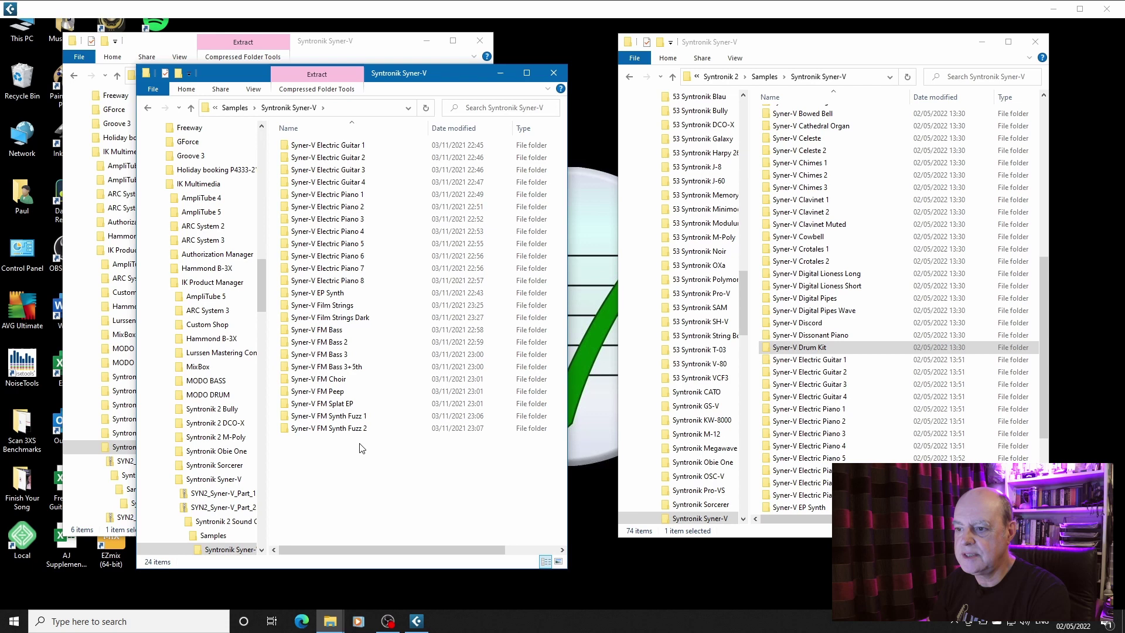
scroll(703, 446, "down", 2)
scroll(856, 434, "down", 4)
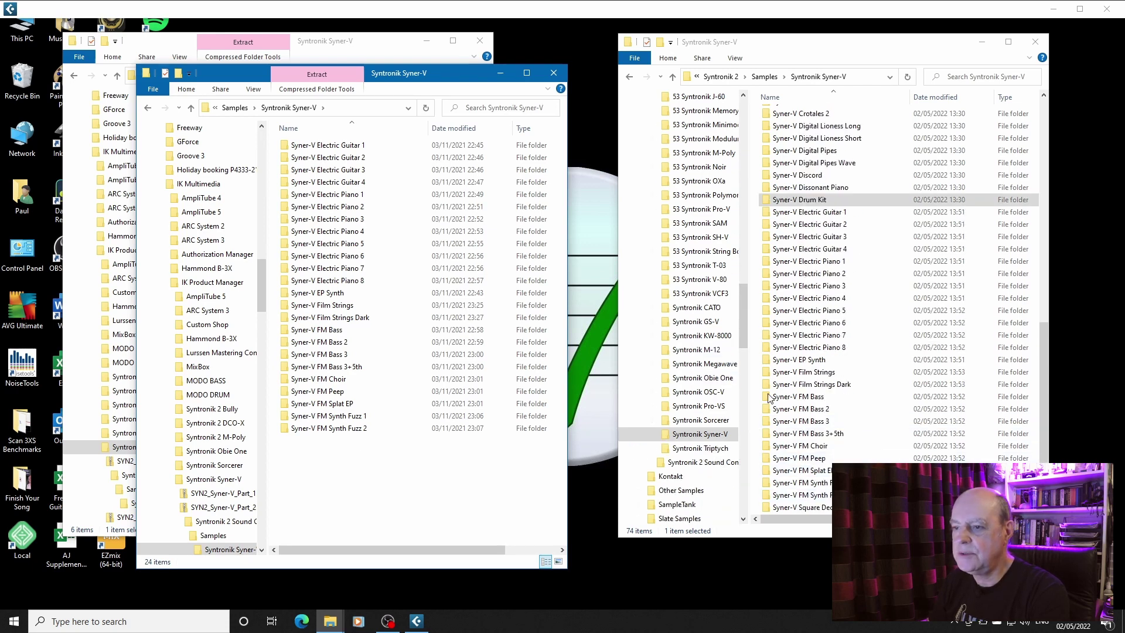
Step: Close the Part 2 window and open Part_3.zip's Syntronik Syner-V folder, listing 43 folders
left_click(554, 73)
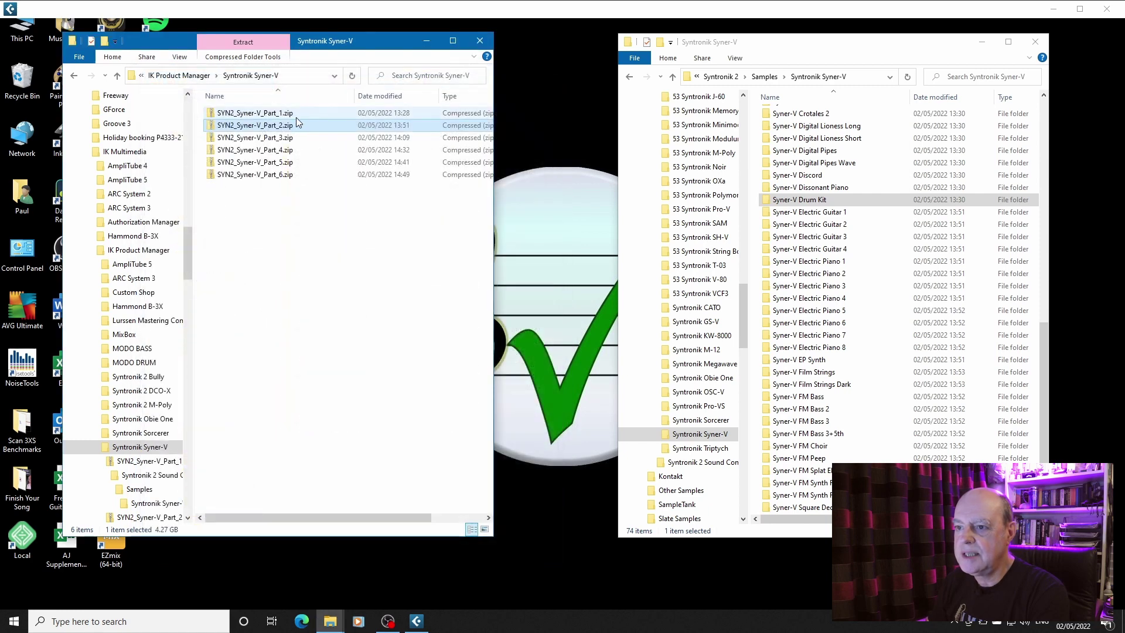
double_click(271, 138)
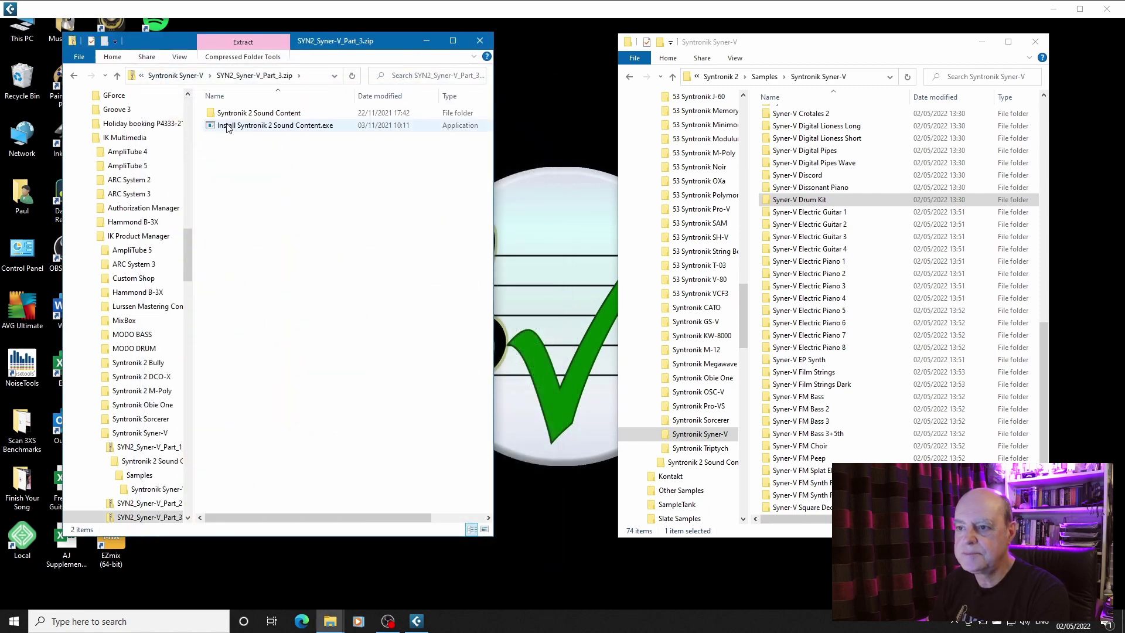
double_click(233, 113)
double_click(233, 113)
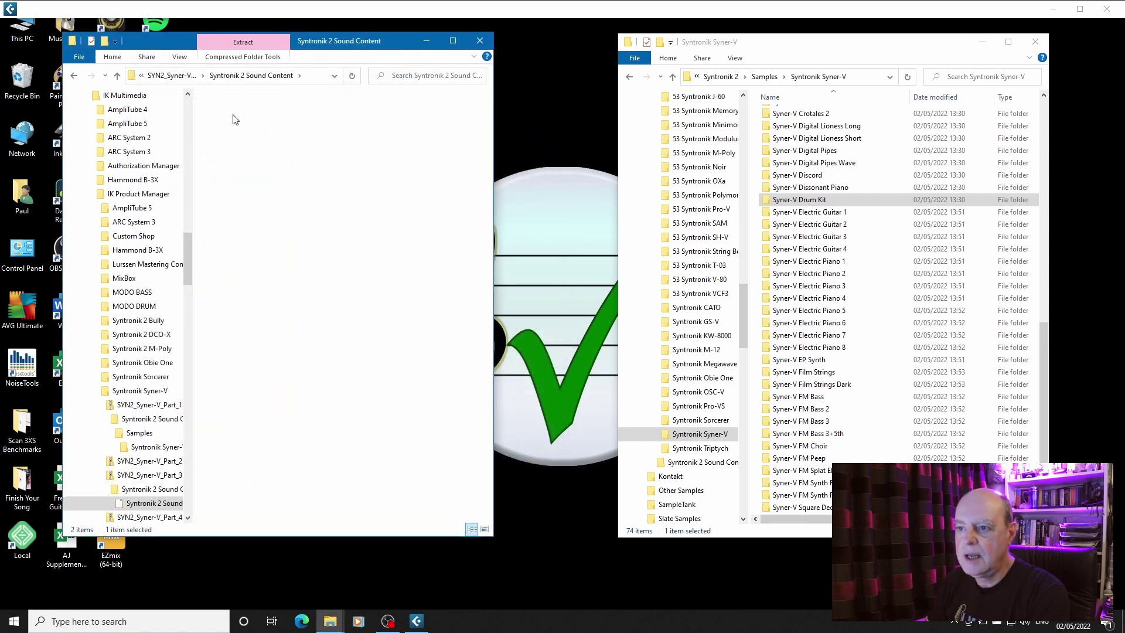
left_click(233, 115)
double_click(234, 114)
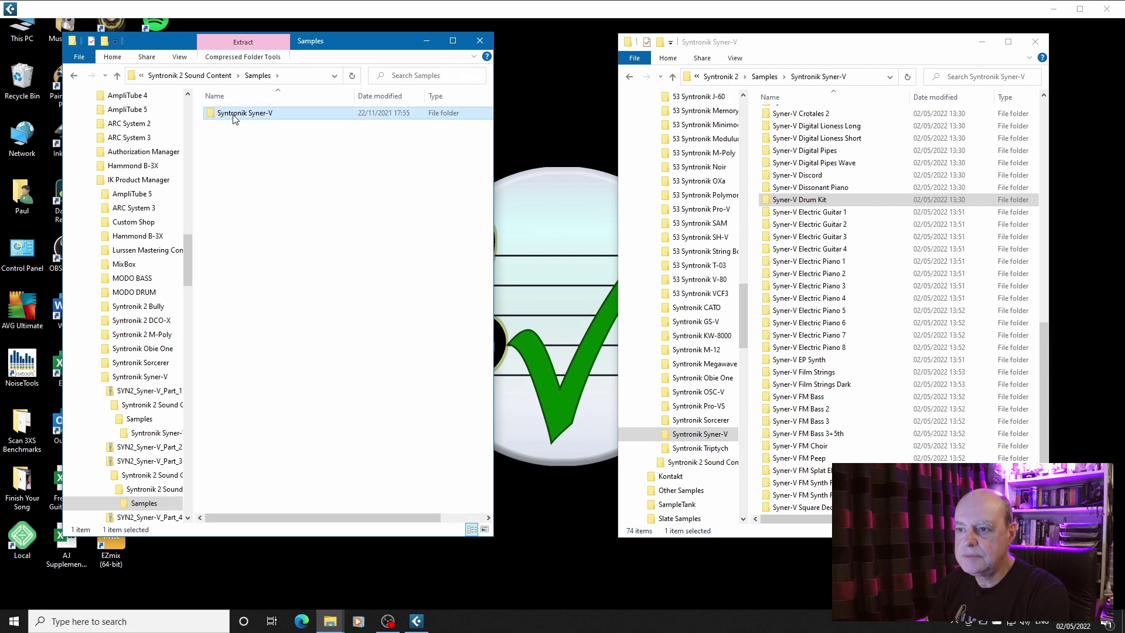
double_click(233, 115)
left_click(233, 116)
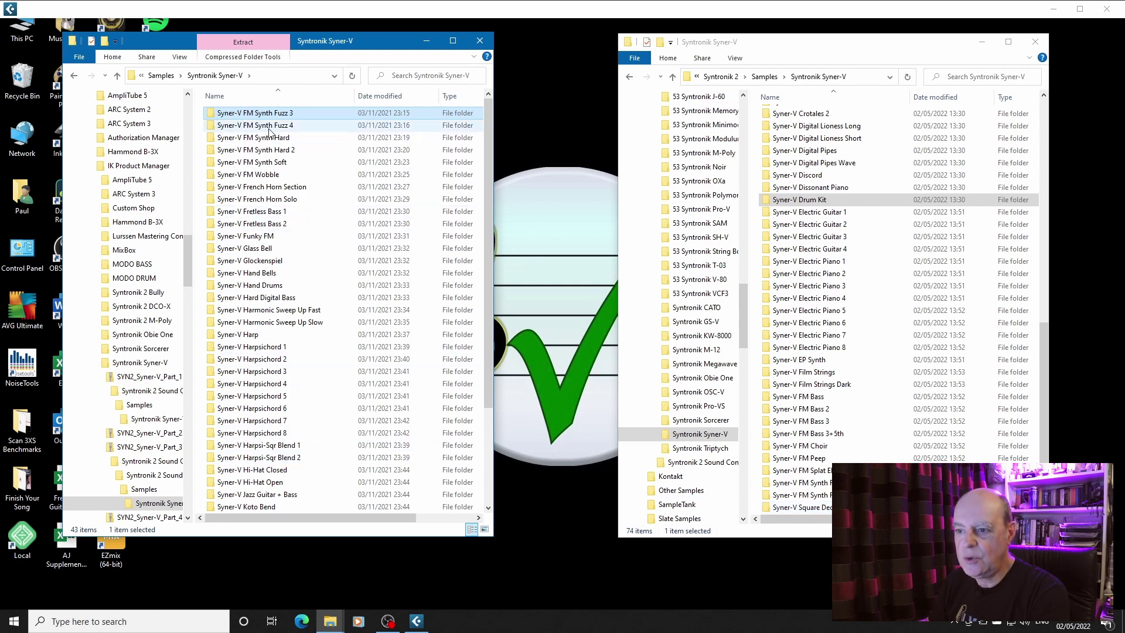
scroll(283, 326, "down", 3)
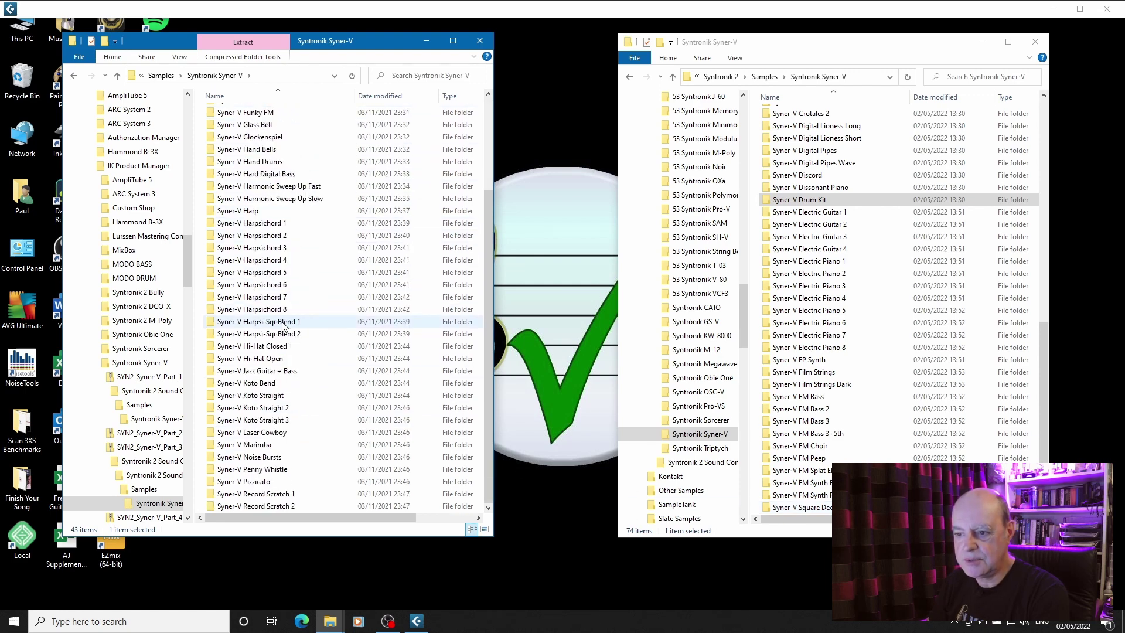
scroll(284, 325, "up", 3)
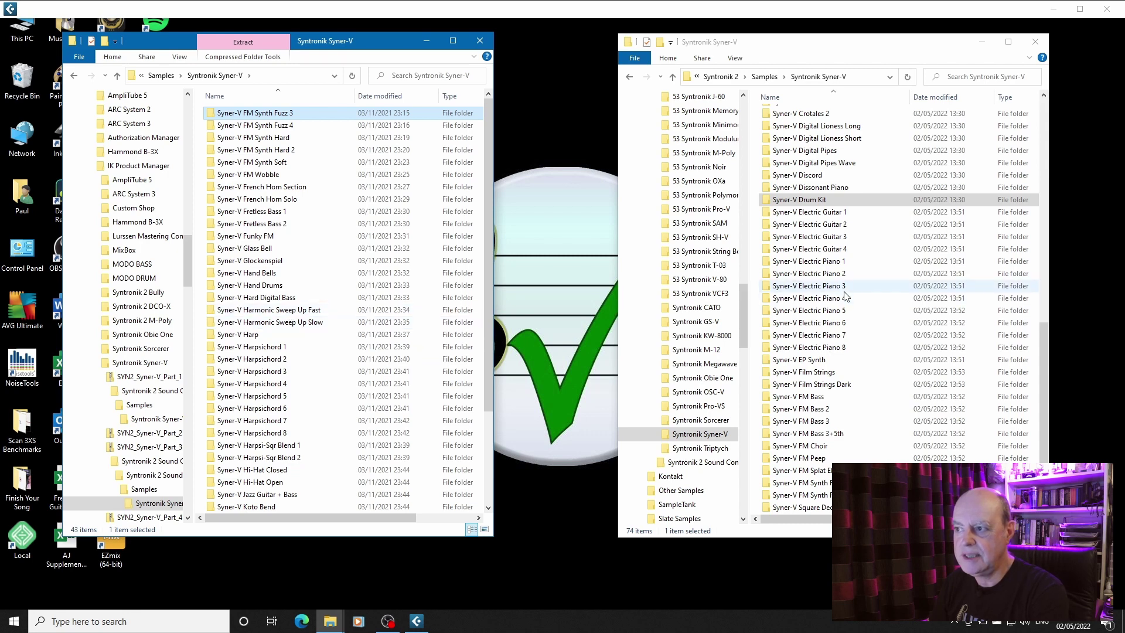
scroll(458, 291, "down", 3)
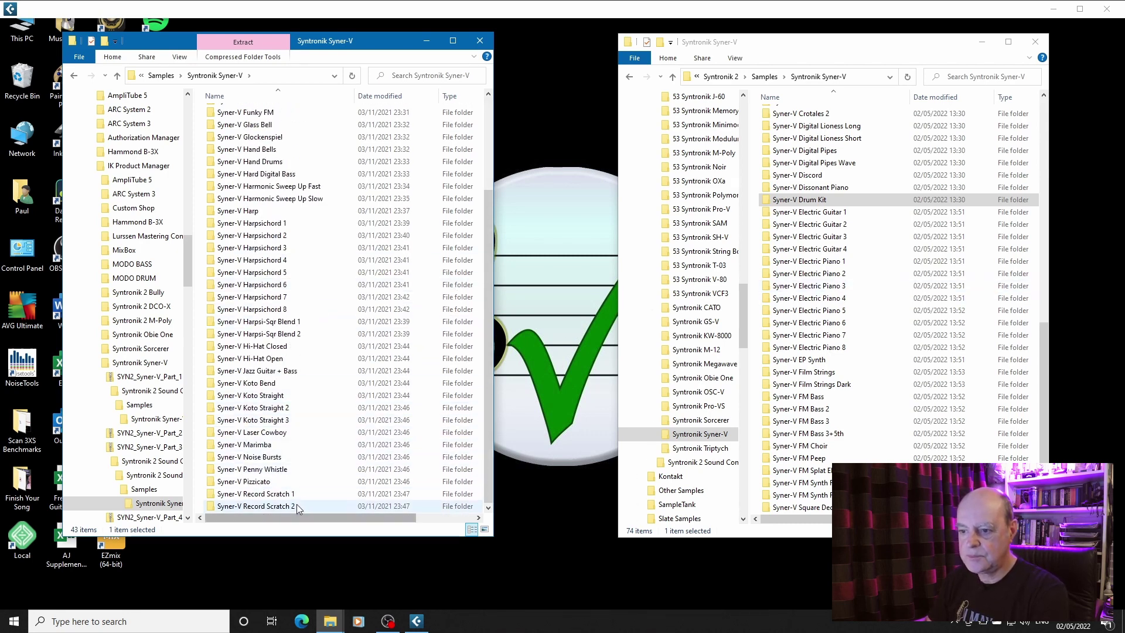
Step: Select all 43 Syner-V folders and return the installed-library window to Syntronik 2's Samples folder
key("ctrl+a")
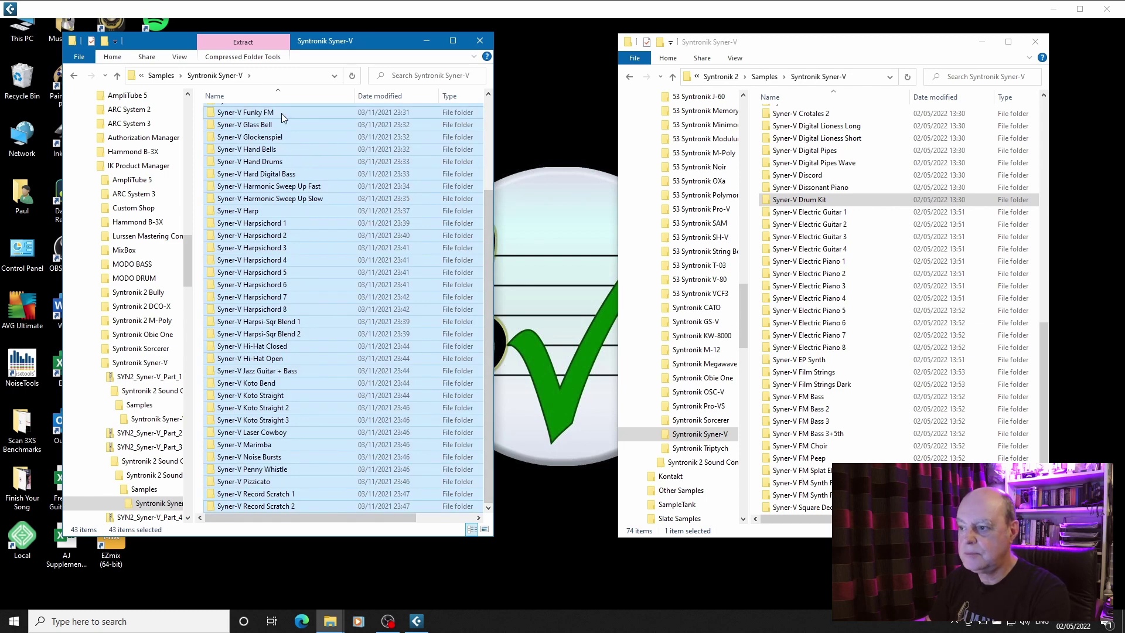
left_click(820, 77)
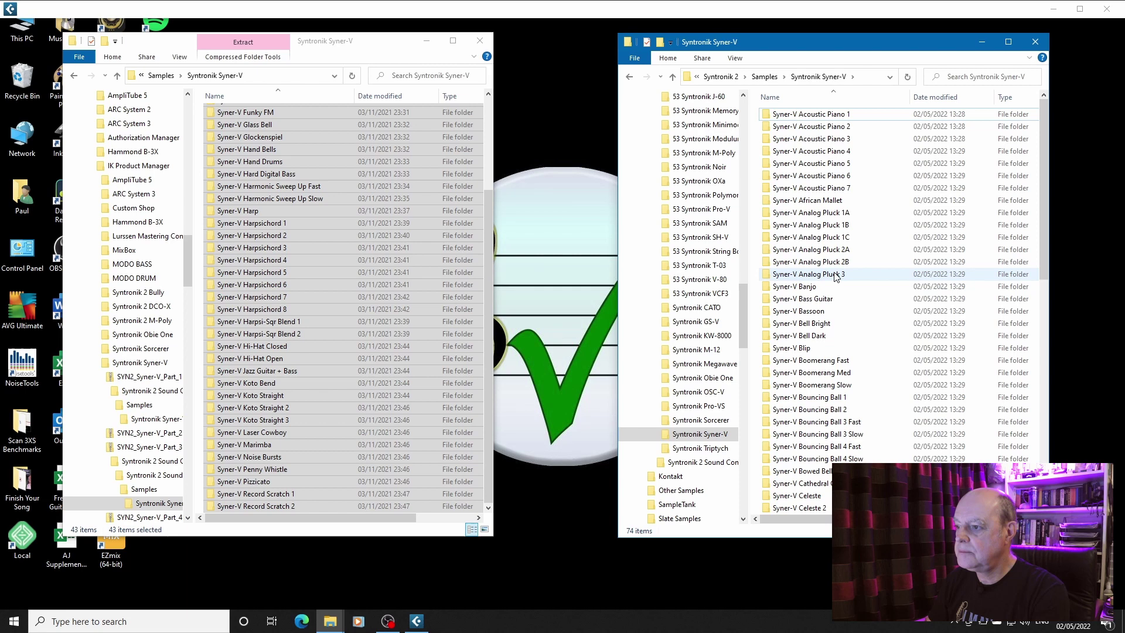
left_click(765, 76)
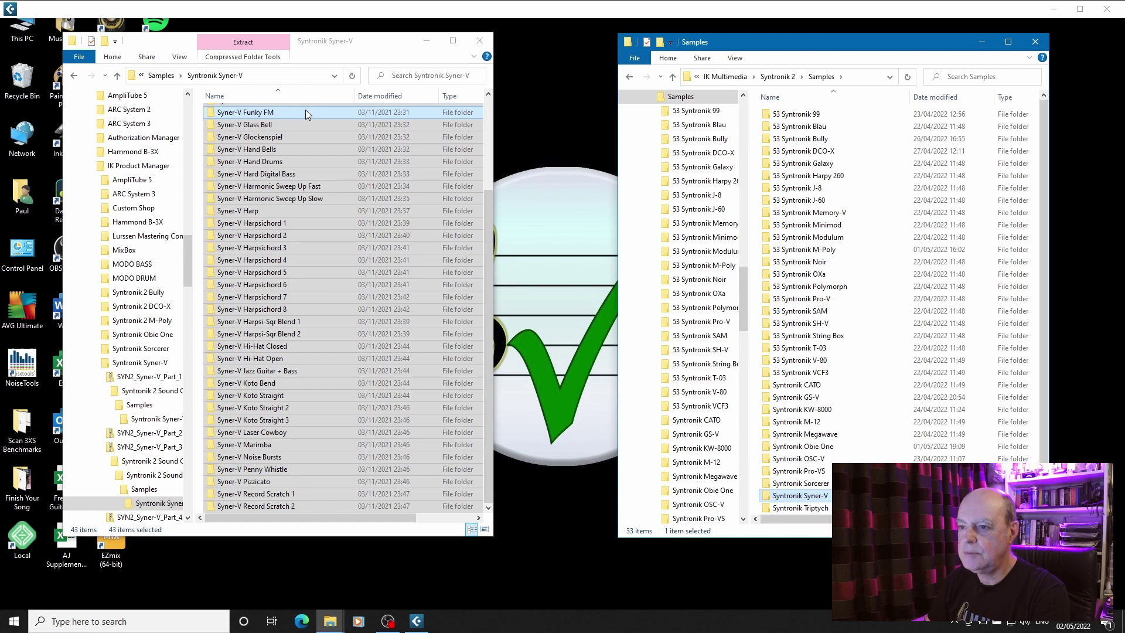
Step: Copy the 43 selected Part 3 folders (86 items) onto the installed Syntronik Syner-V folder
left_click_drag(305, 113, 827, 497)
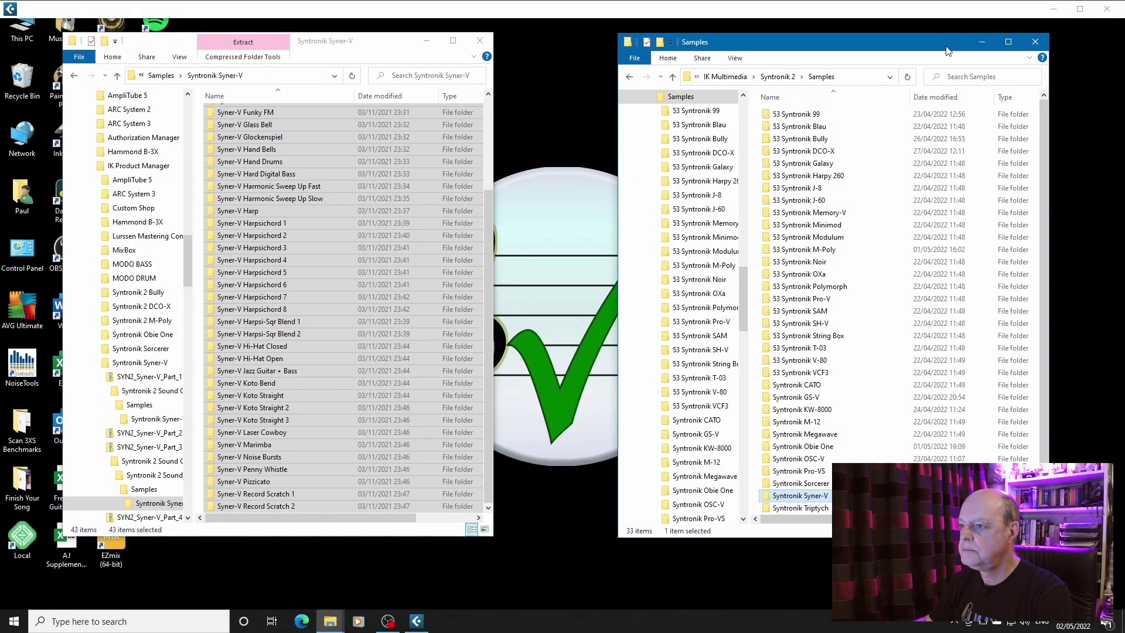
Step: Open the installed Syntronik Syner-V folder and scroll through its 117 items
left_click_drag(946, 48, 838, 48)
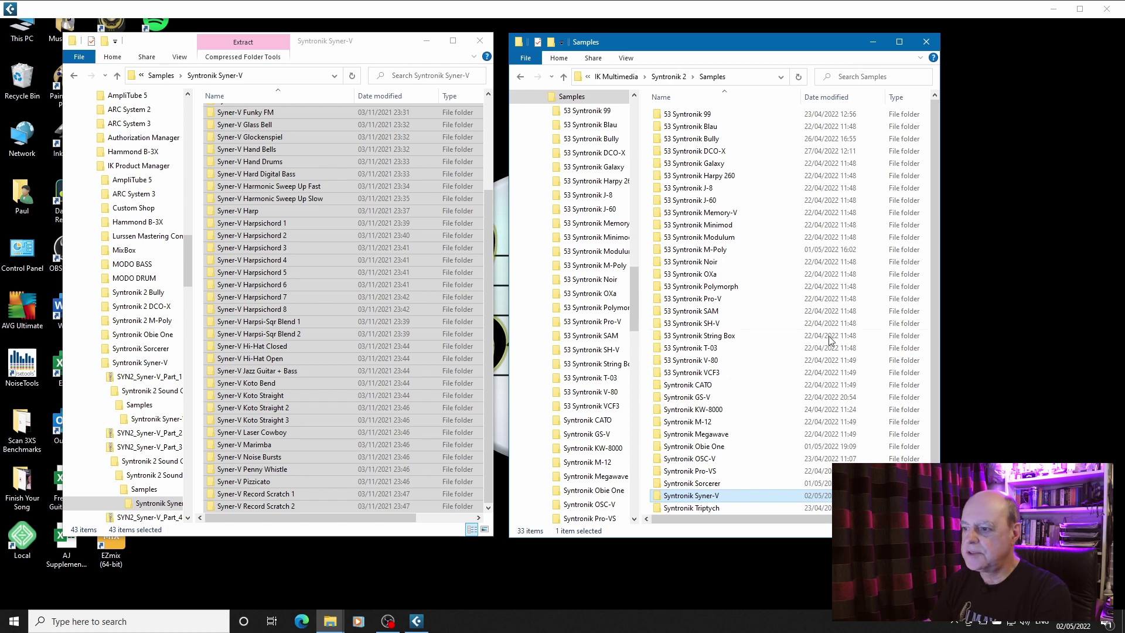
double_click(748, 498)
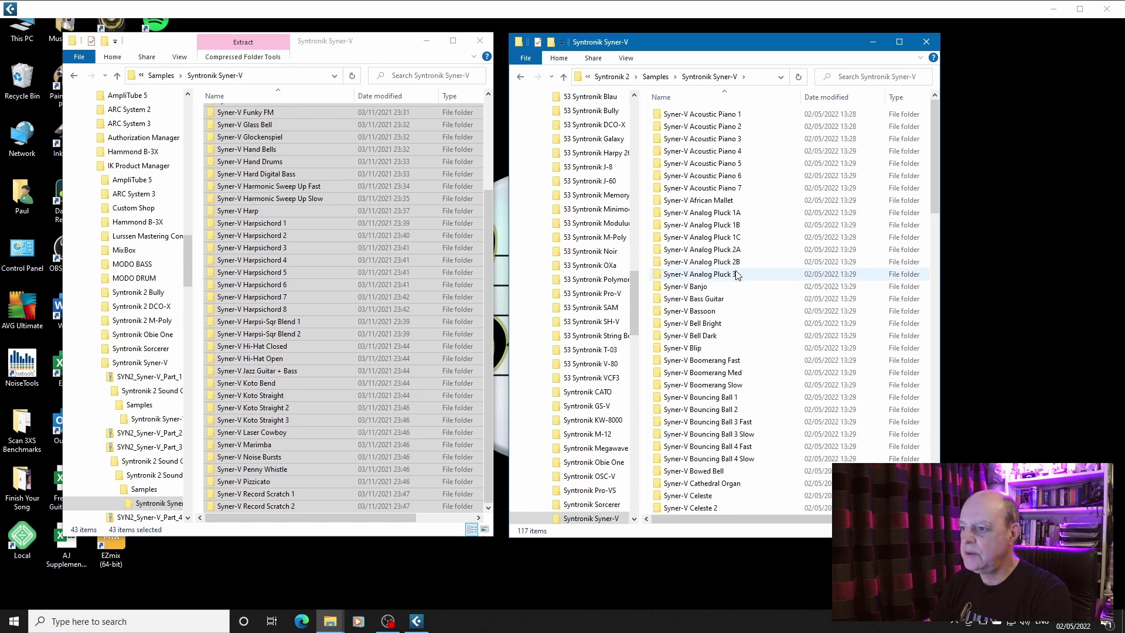
scroll(736, 287, "down", 20)
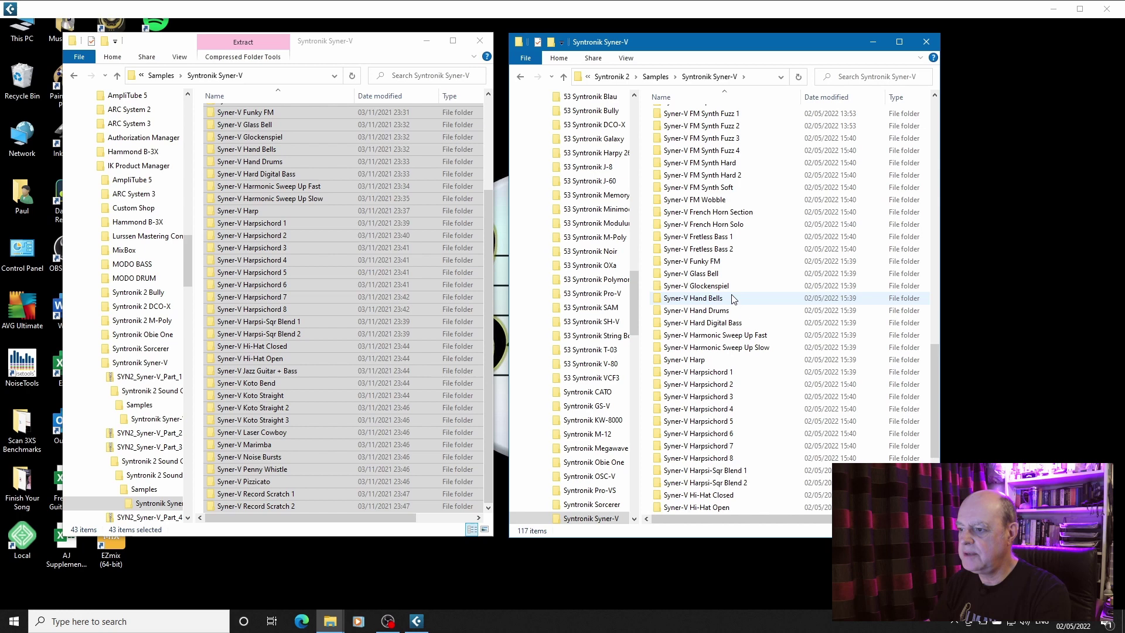
scroll(734, 298, "down", 4)
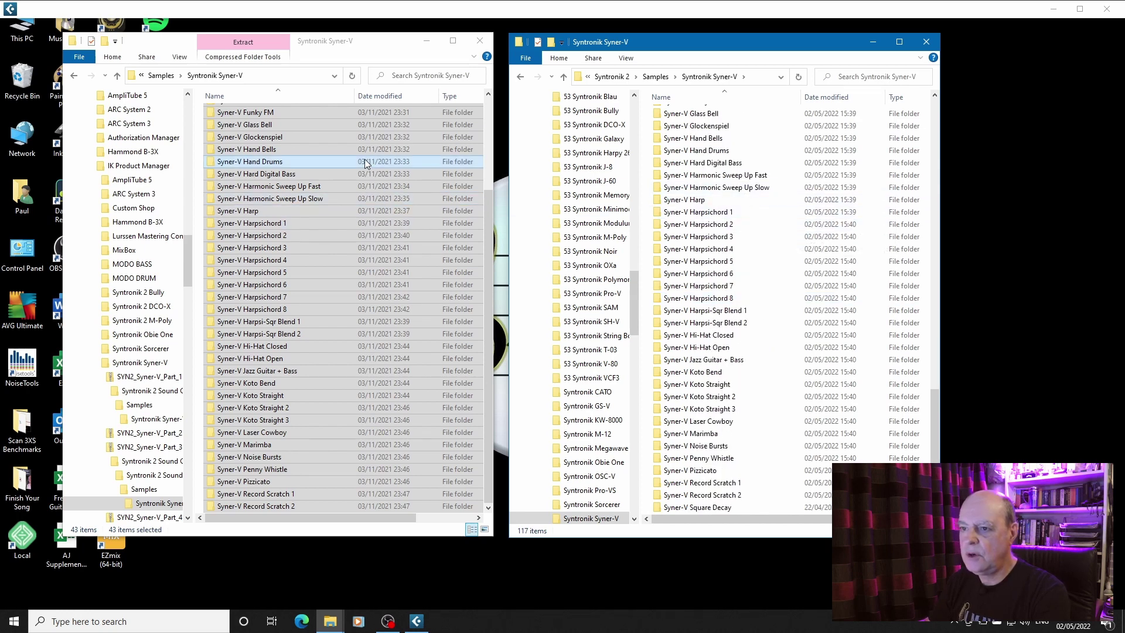
scroll(328, 167, "up", 3)
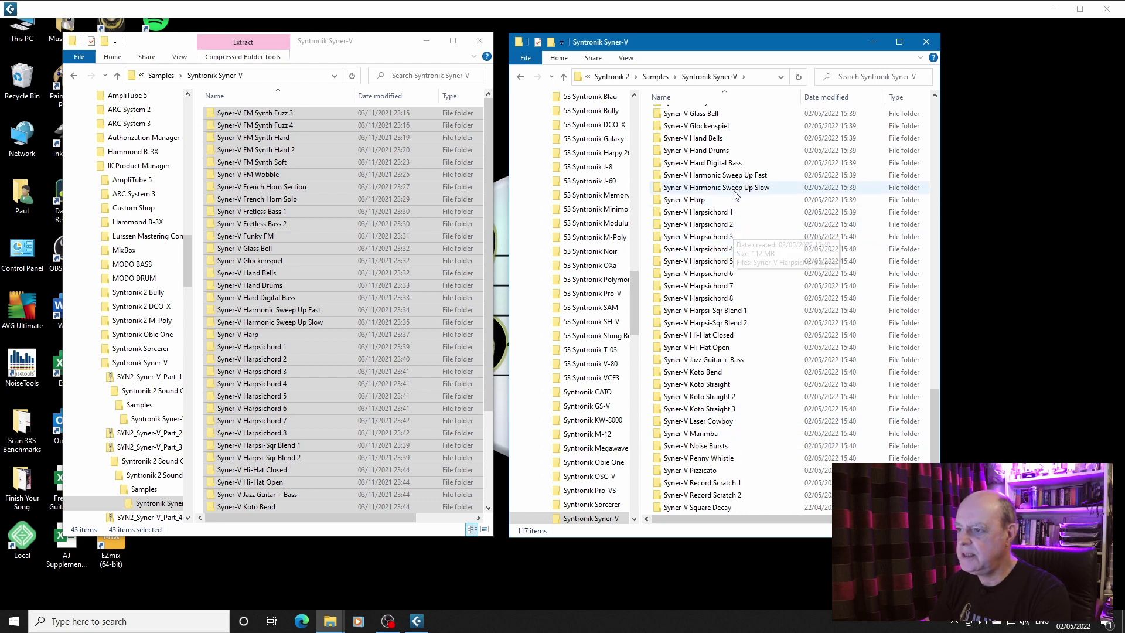
scroll(736, 196, "up", 5)
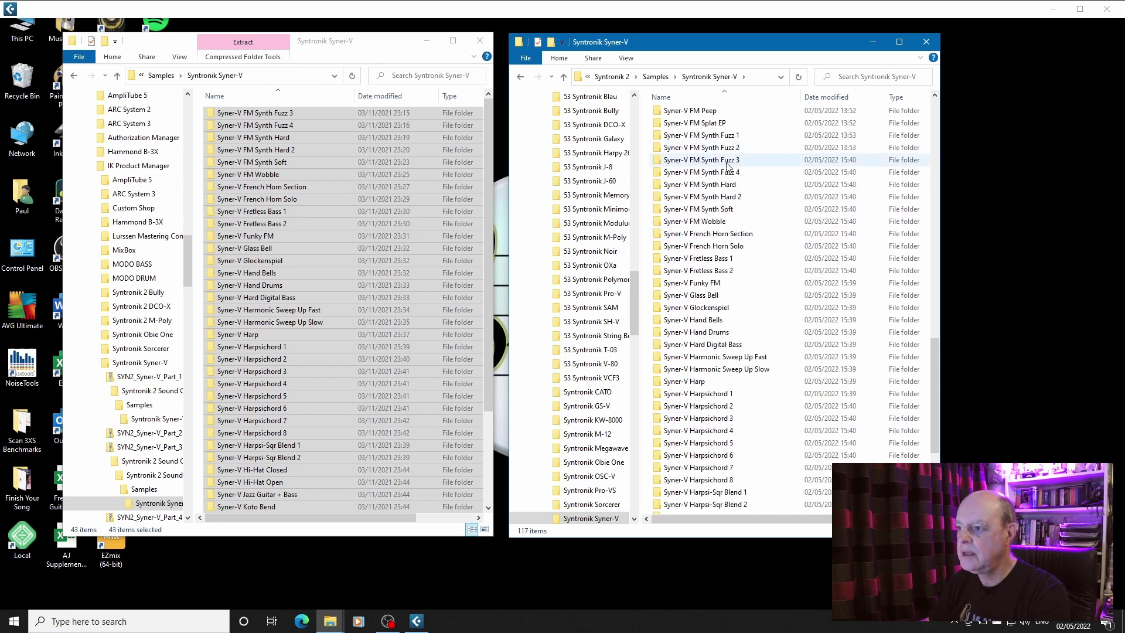
scroll(264, 228, "down", 4)
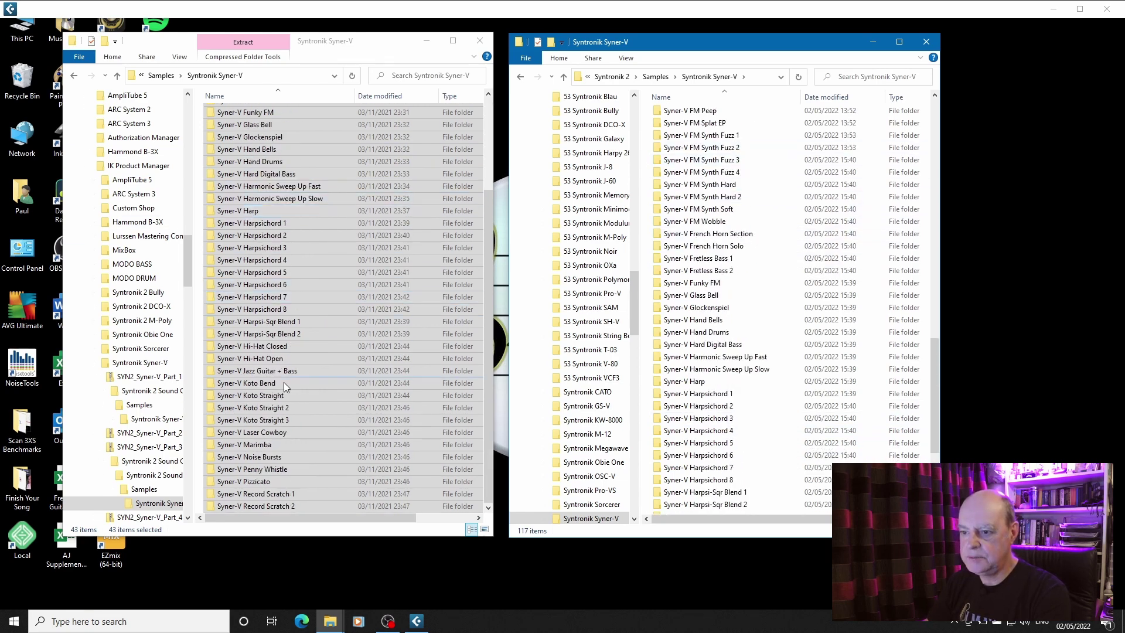
scroll(748, 469, "down", 5)
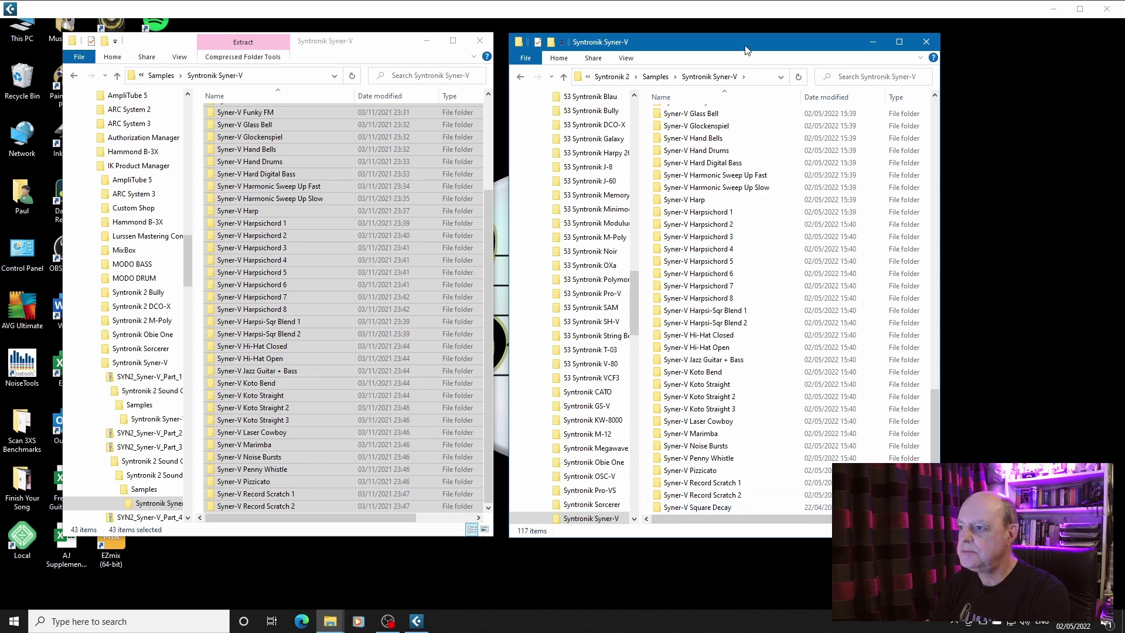
Step: Rearrange the Explorer windows and bring the Part_3 archive window back to the front
left_click_drag(746, 48, 572, 52)
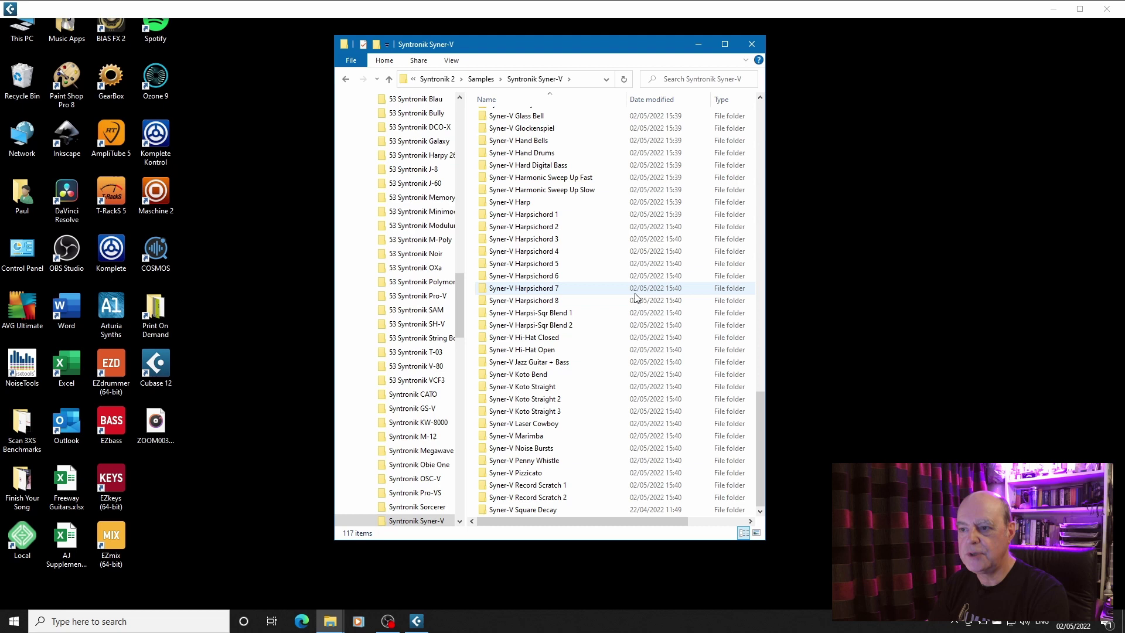
left_click_drag(529, 47, 661, 50)
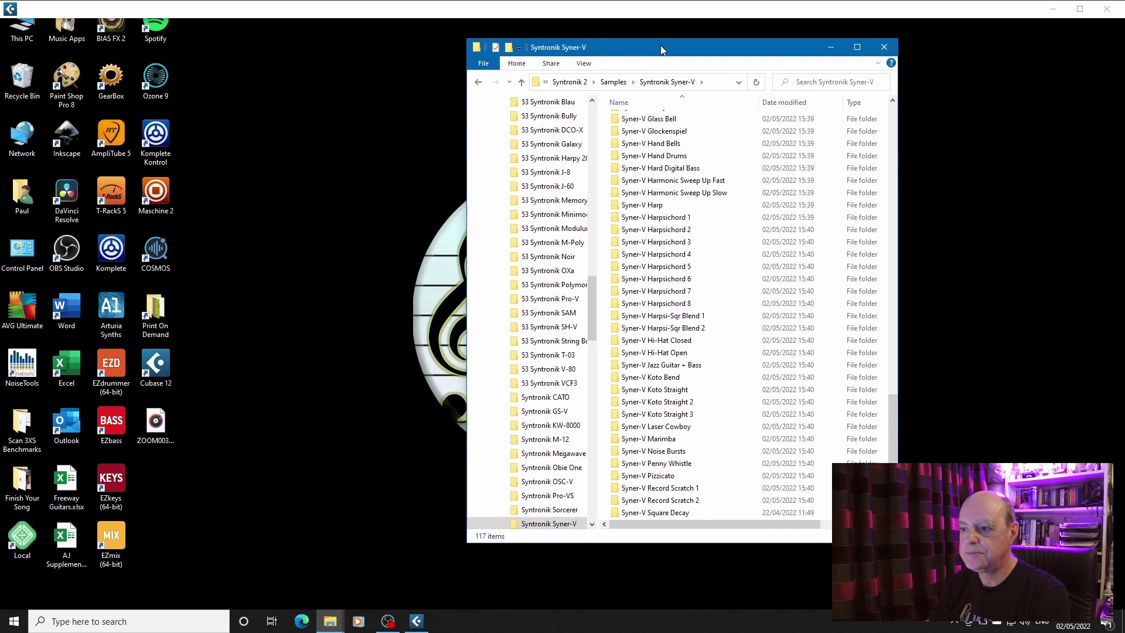
mouse_move(330, 621)
left_click(304, 587)
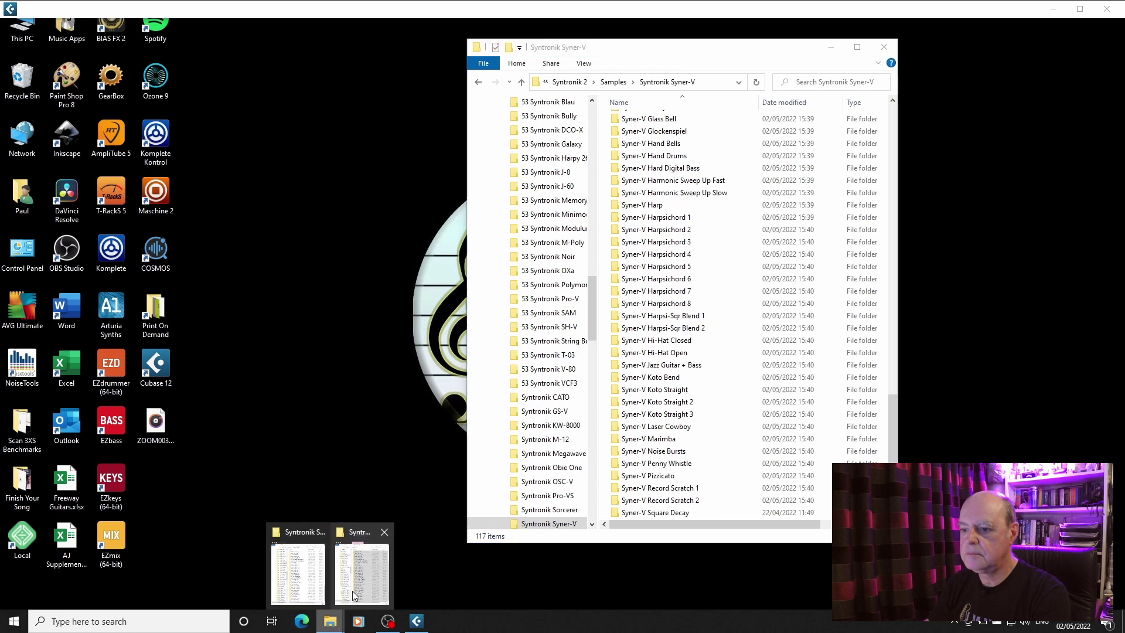
left_click(358, 585)
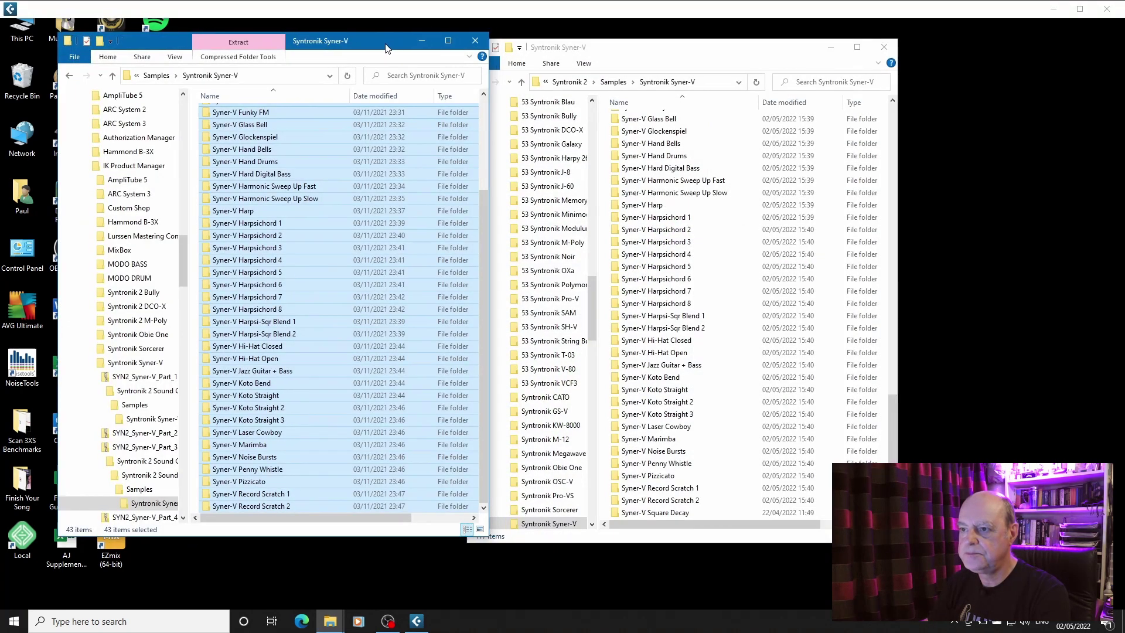
Step: Open SYN2_Syner-V_Part_4.zip and browse to its Syntronik Syner-V sample folder
left_click(113, 366)
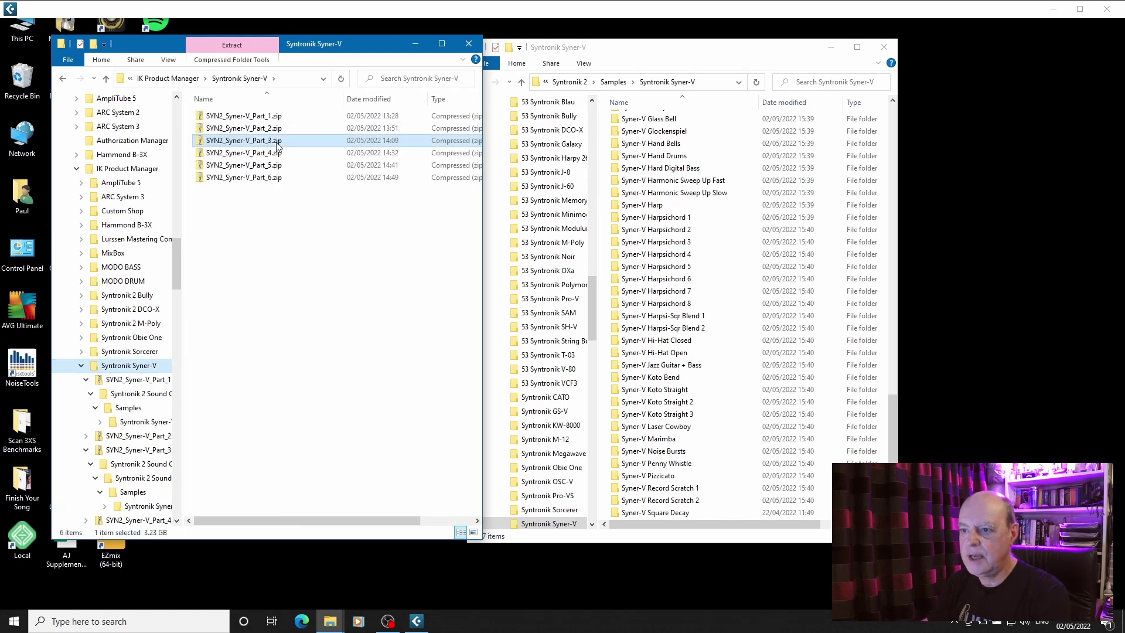
double_click(272, 154)
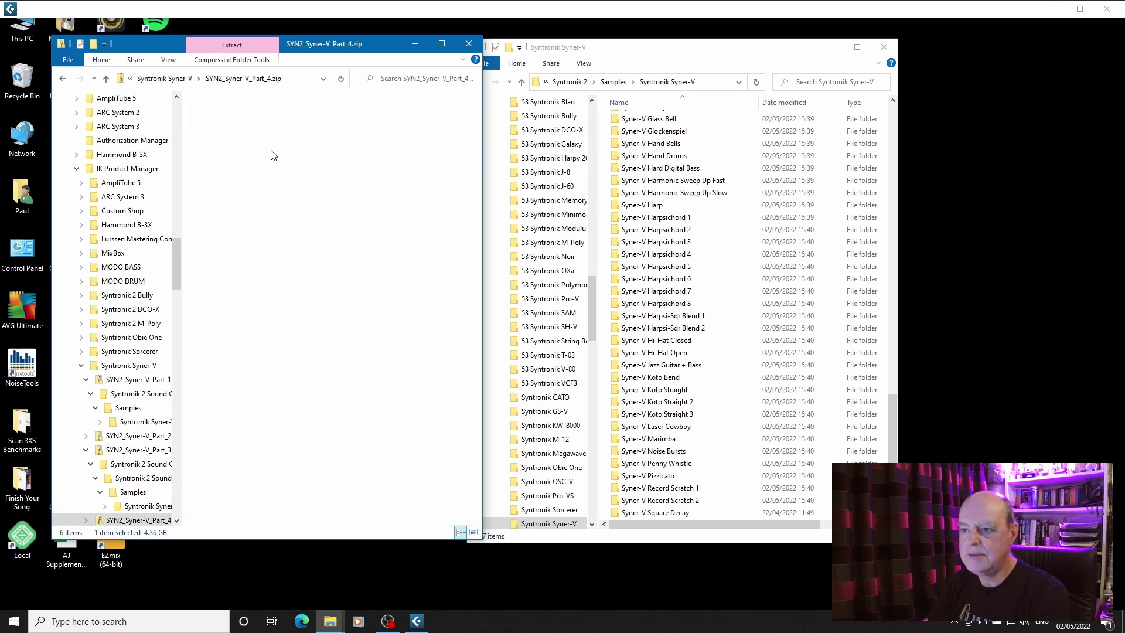
double_click(246, 117)
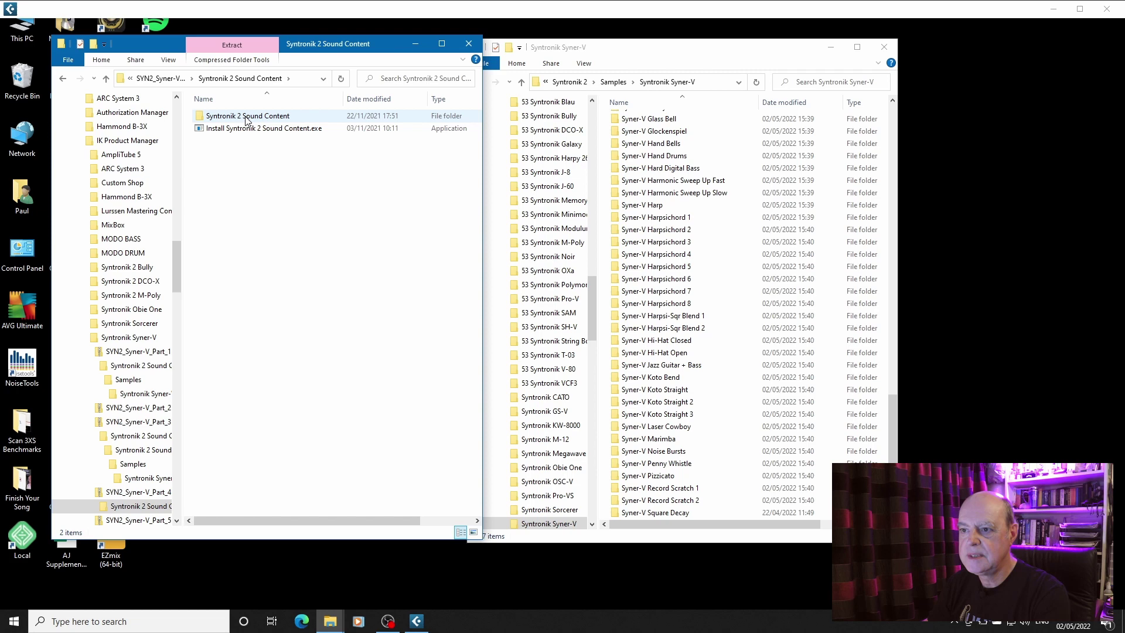
double_click(246, 117)
double_click(246, 118)
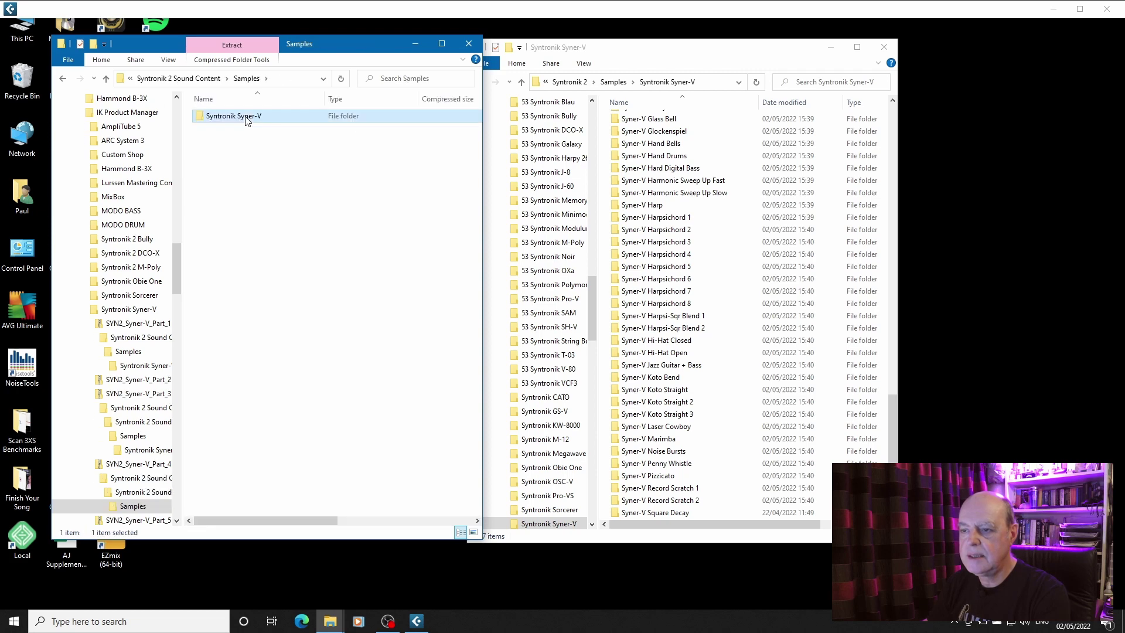
double_click(246, 118)
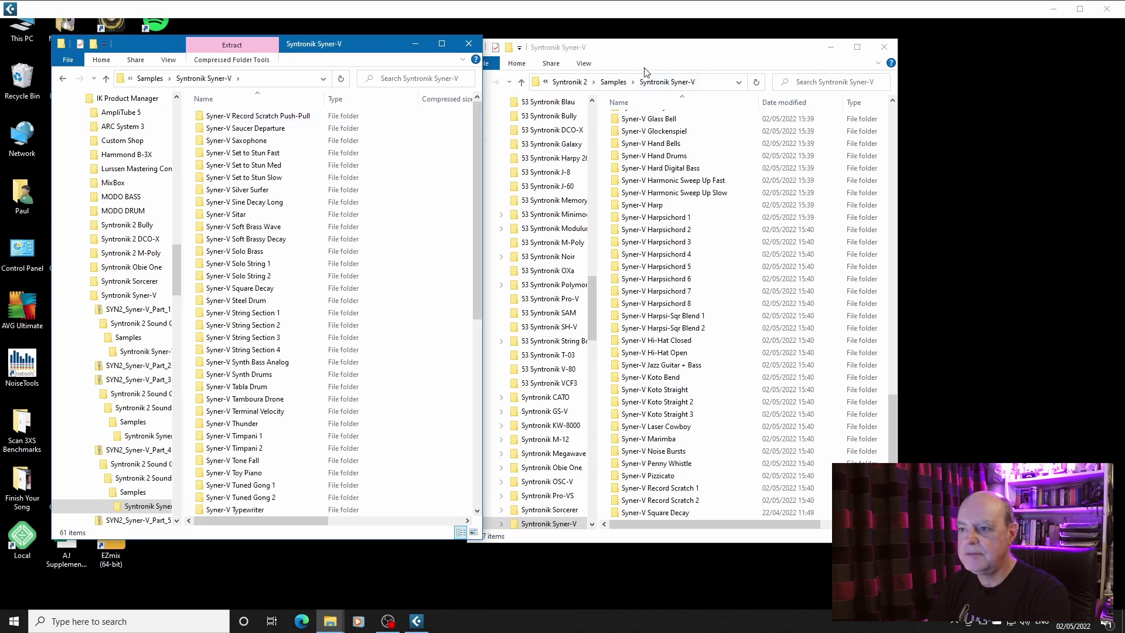
Step: Review the 61 extracted folders, ending with Xylophone Wooden, and select them all
left_click_drag(653, 57, 682, 56)
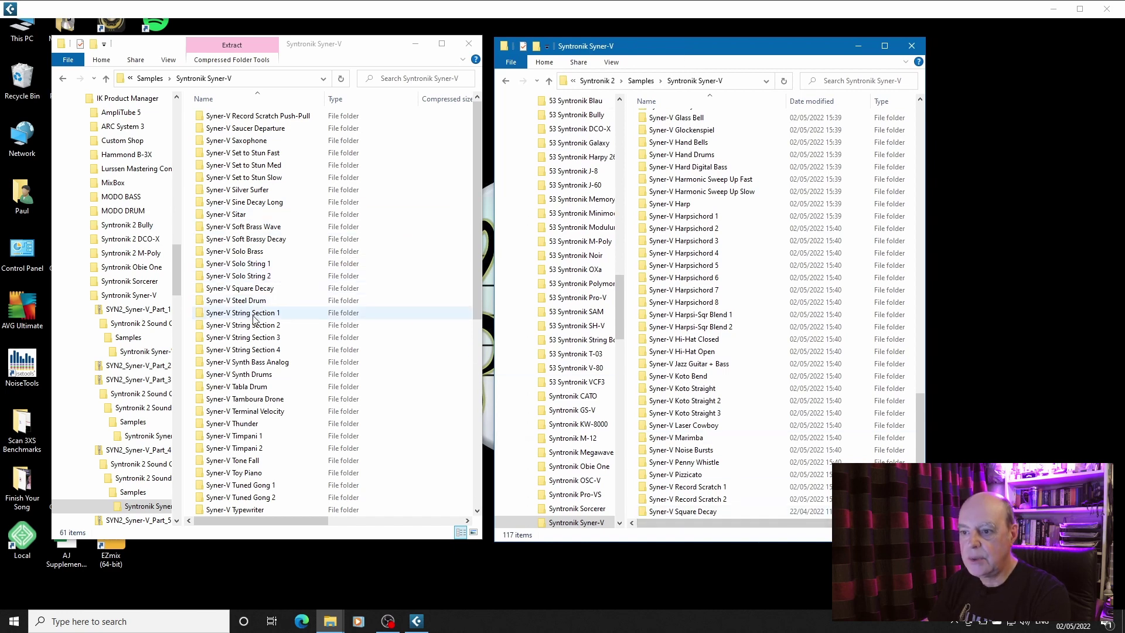
scroll(301, 358, "down", 10)
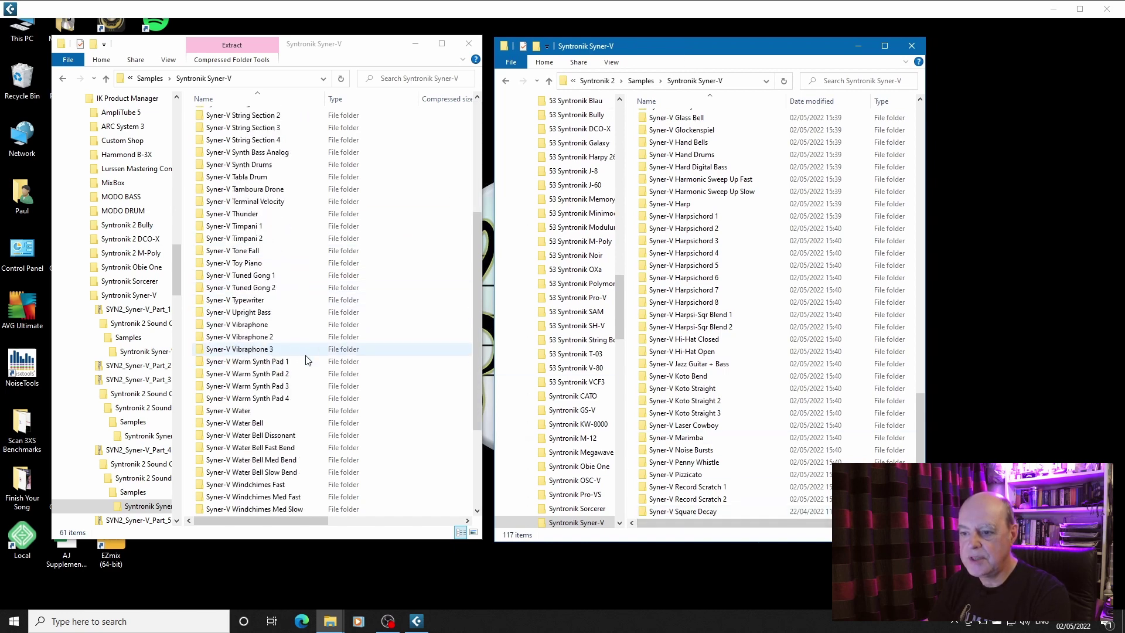
scroll(306, 360, "up", 10)
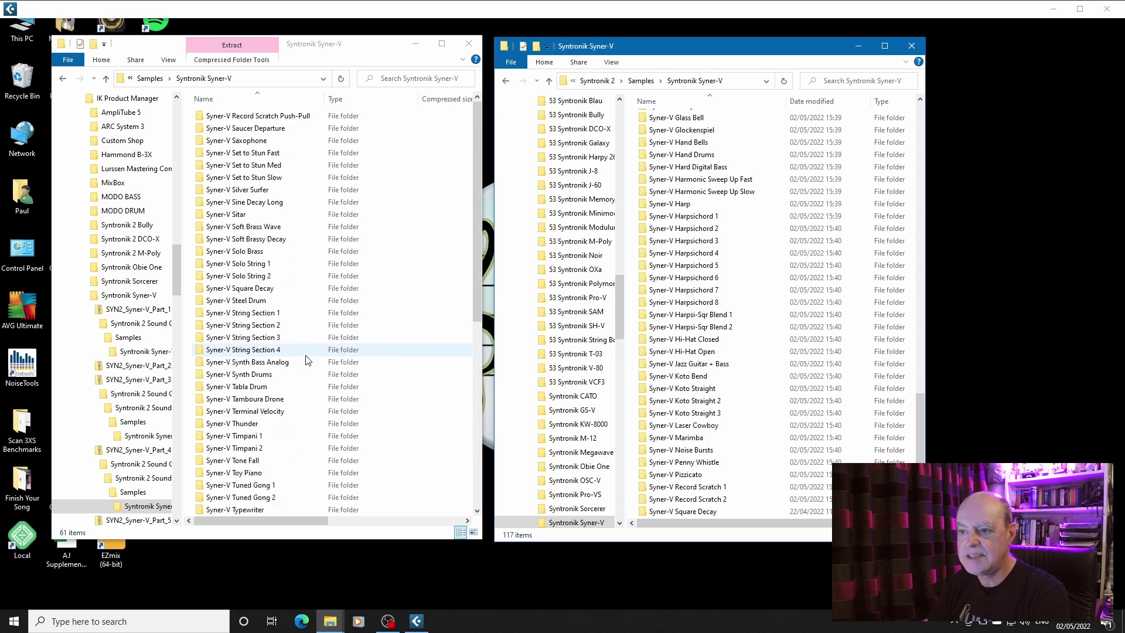
left_click(269, 124)
scroll(311, 263, "down", 10)
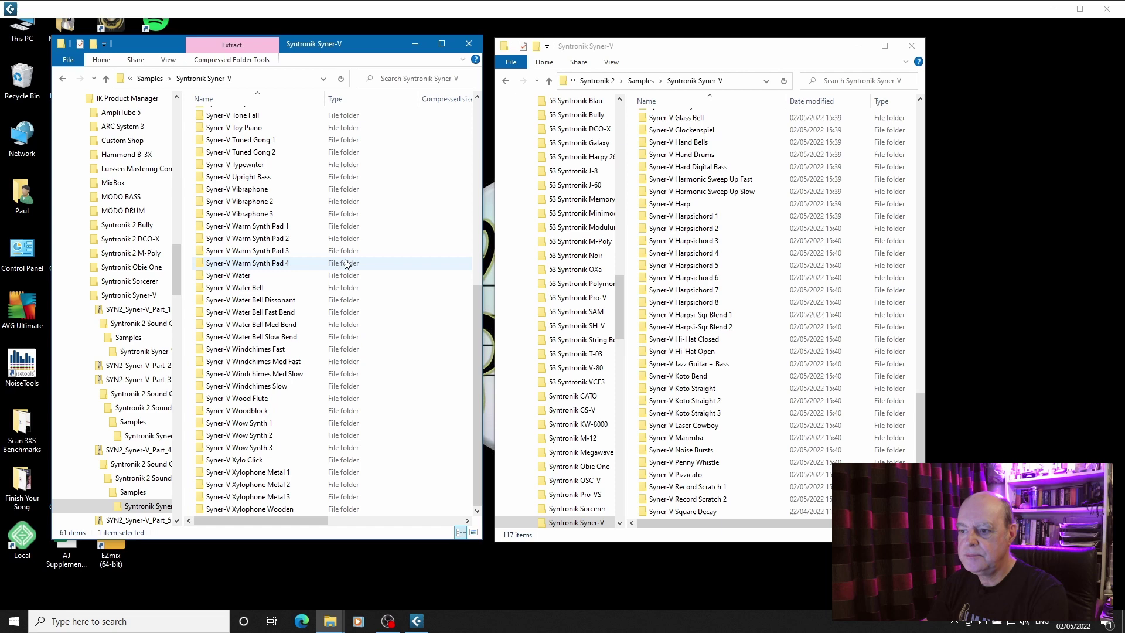
left_click(343, 509)
key("ctrl+a")
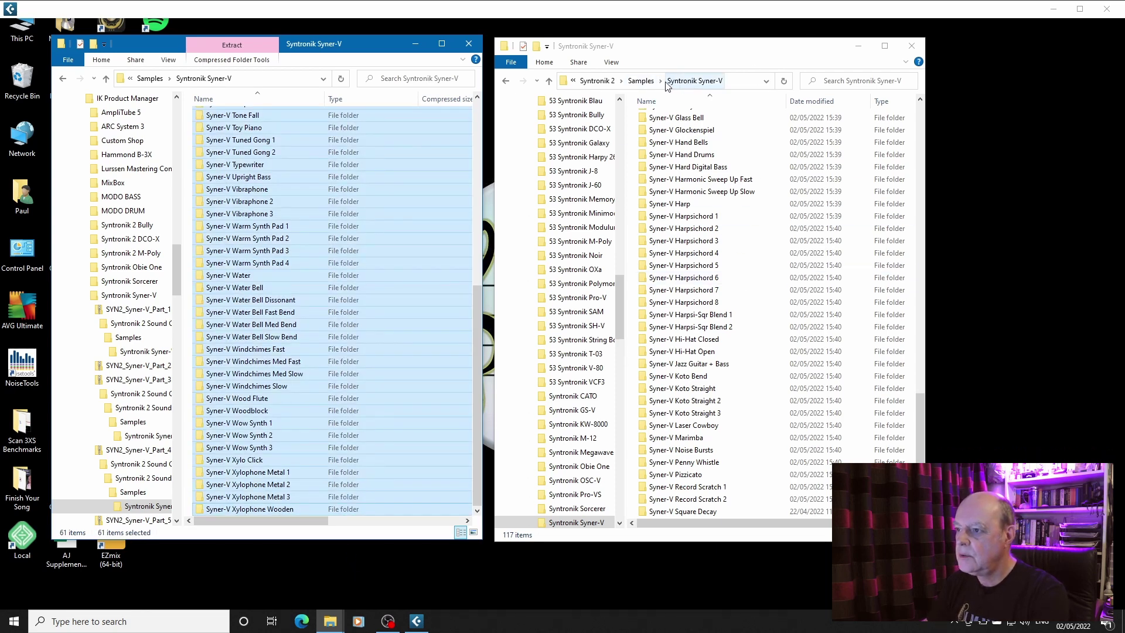
Step: Copy the 61 Part 4 folders (122 items) onto Syntronik Syner-V, replacing existing files like Square Decay.pak
left_click(640, 81)
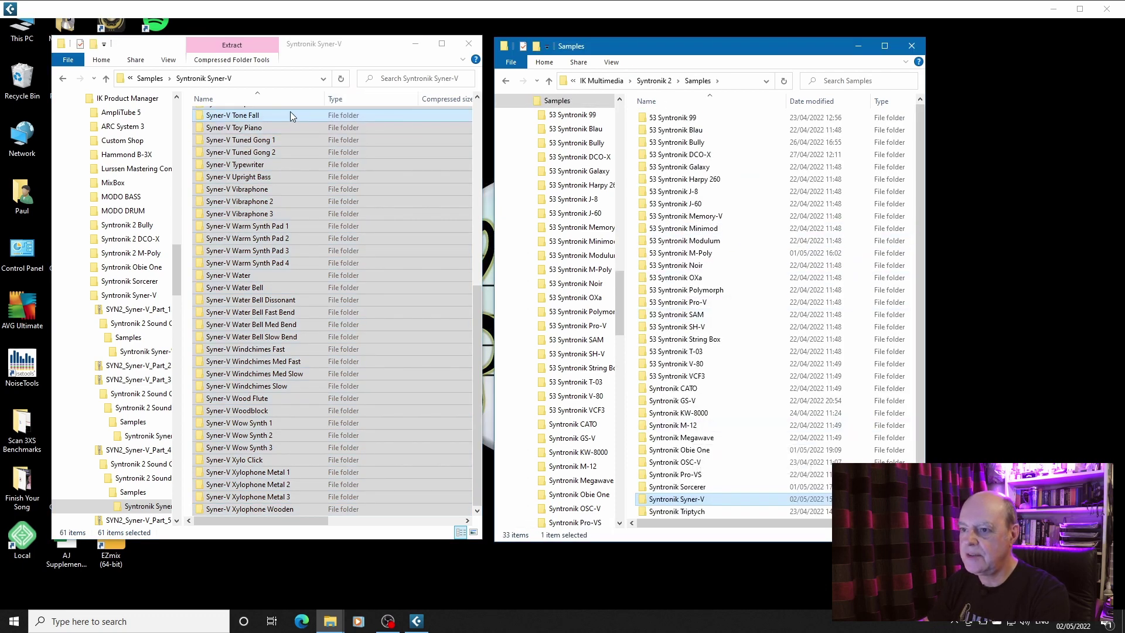
left_click_drag(290, 112, 684, 503)
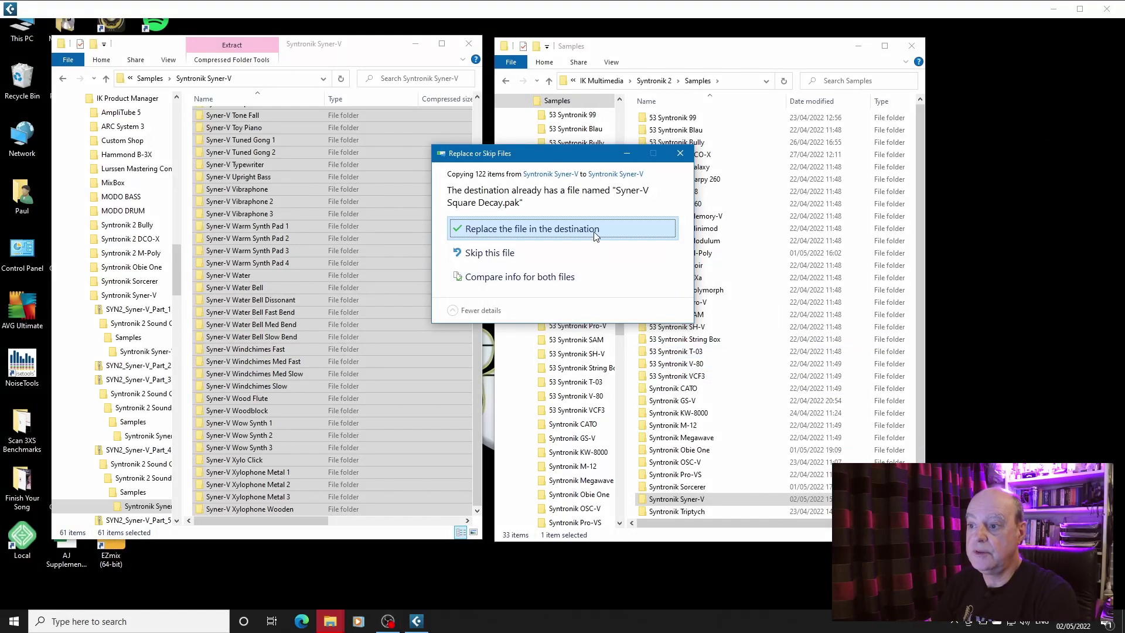
left_click(594, 234)
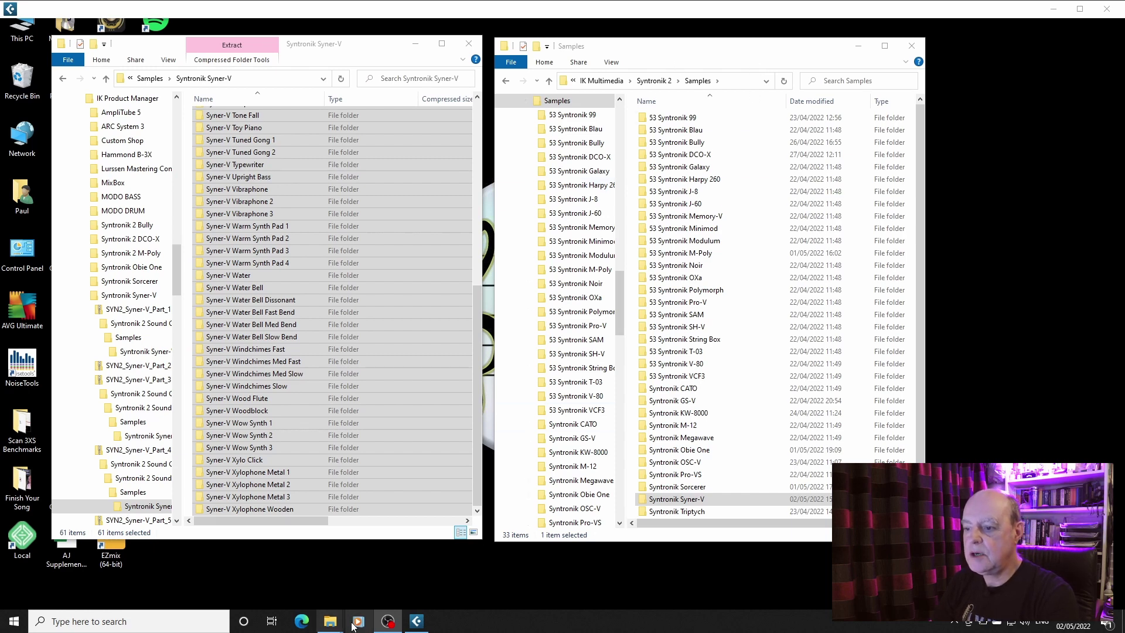
Step: Back in Cubase, load Ask Mr Kobayashi in the track's Syntronik 2, then close the plugin
left_click(417, 621)
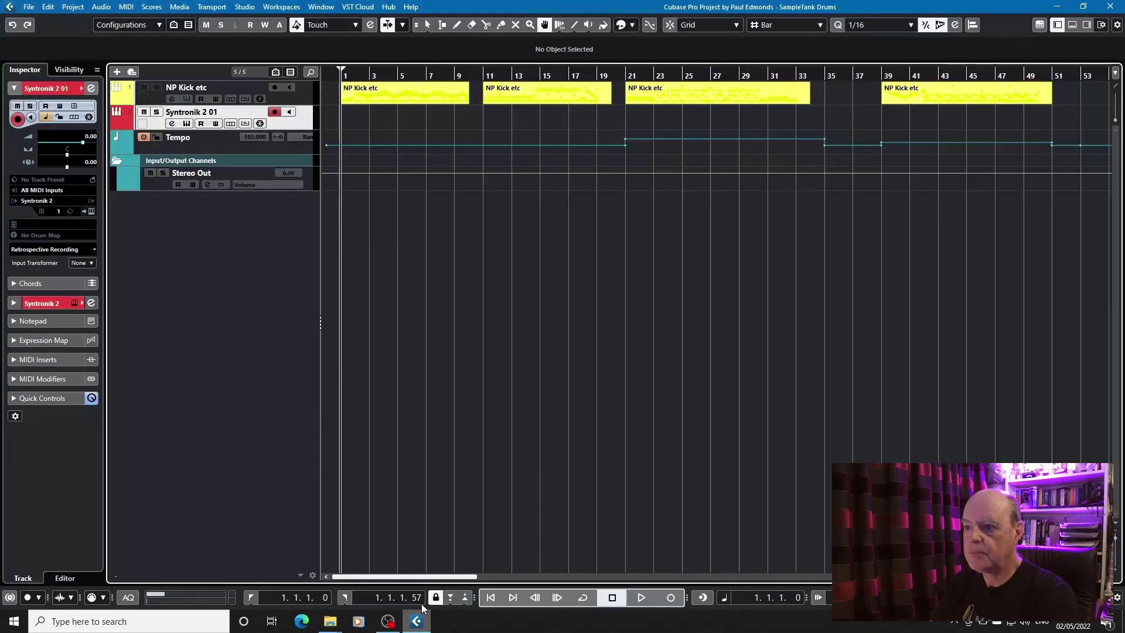
left_click(217, 124)
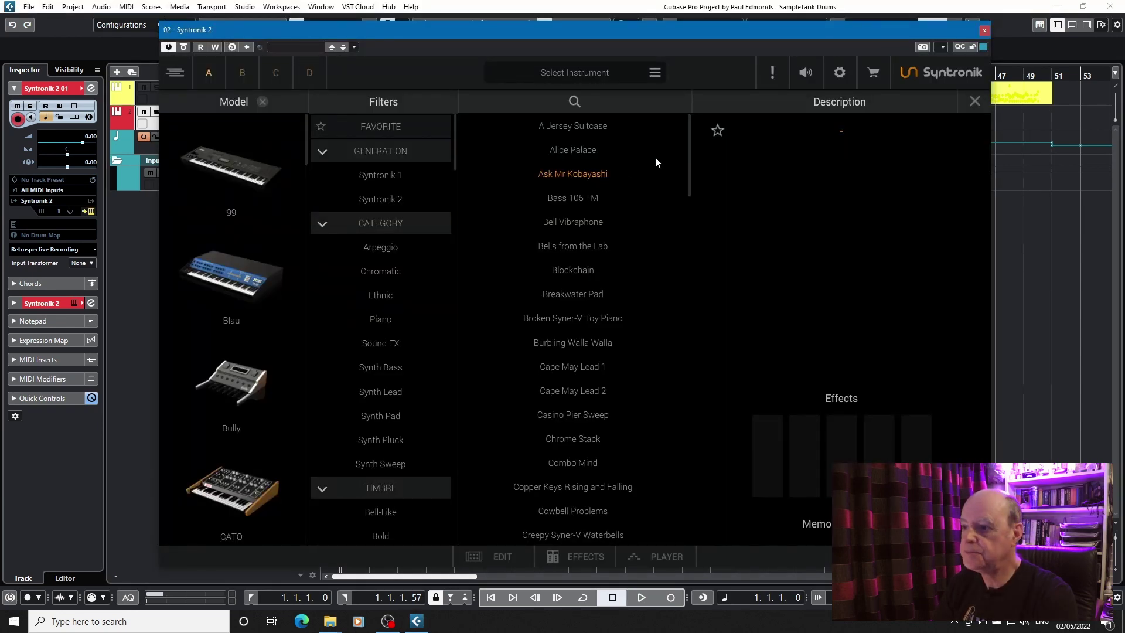
left_click(591, 175)
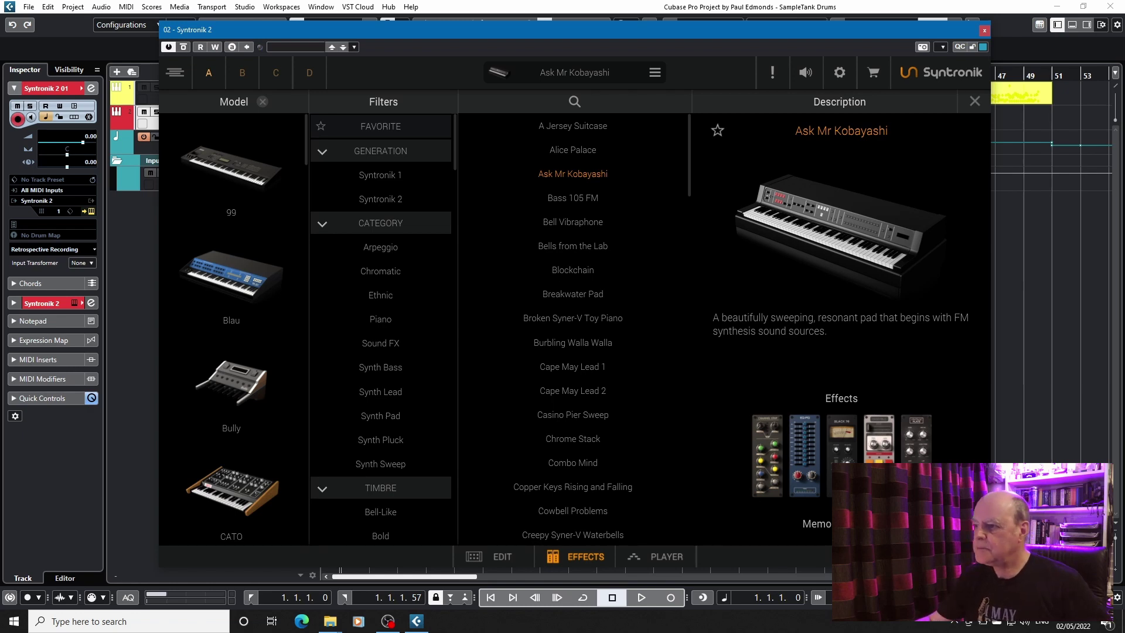
left_click(985, 30)
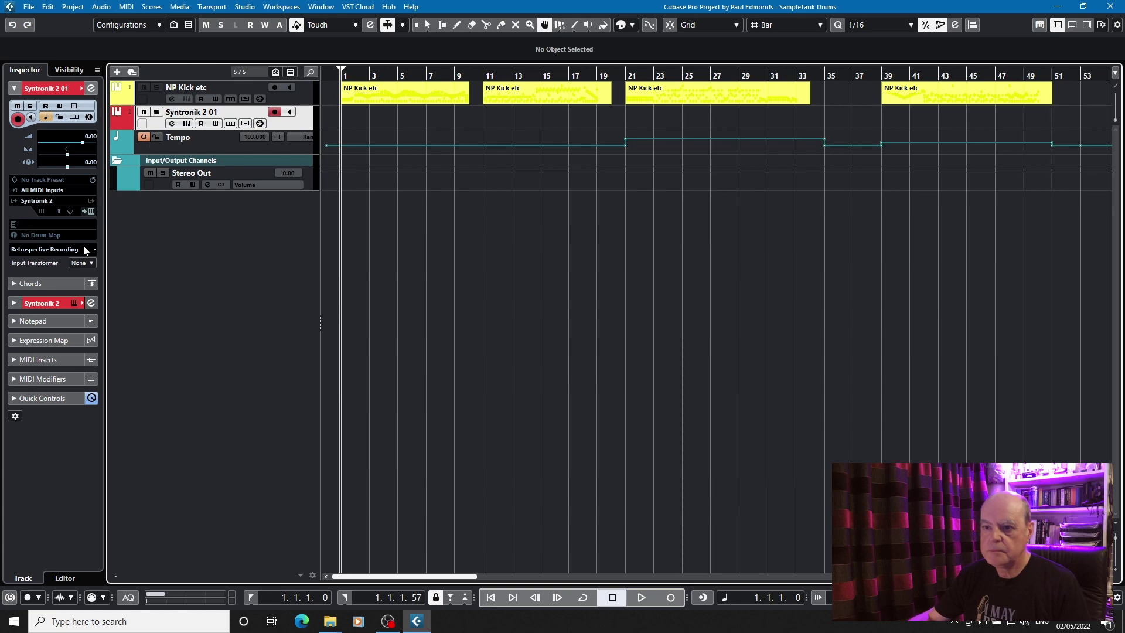
Step: Assign IK Multimedia Syntronik 2 as the track's instrument from the Inspector routing
left_click(47, 200)
key("Escape")
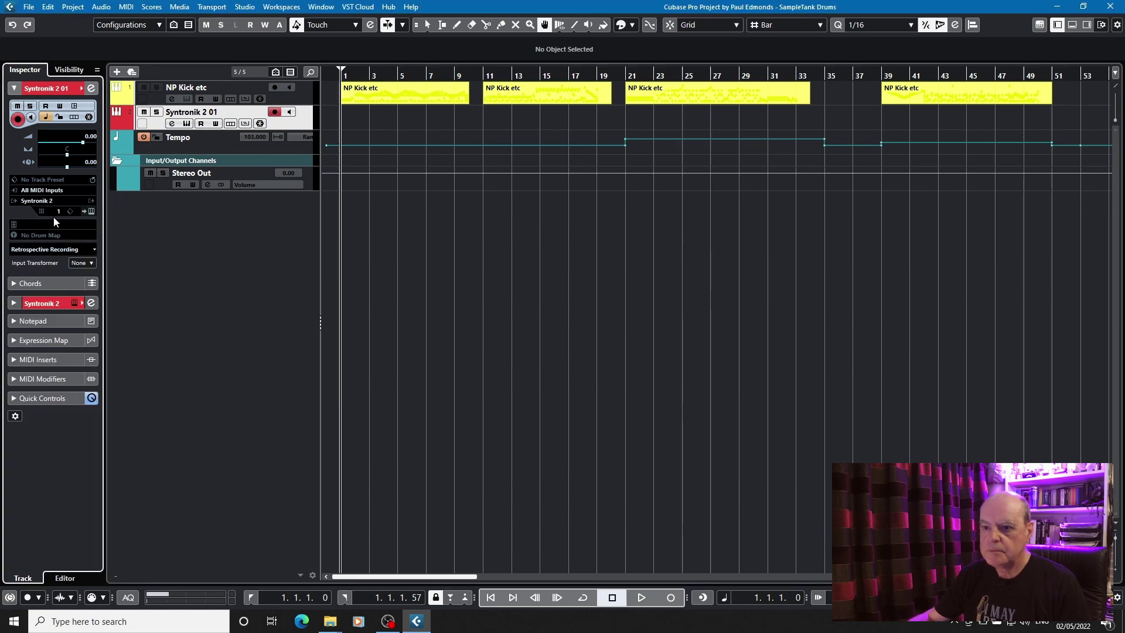
left_click(46, 198)
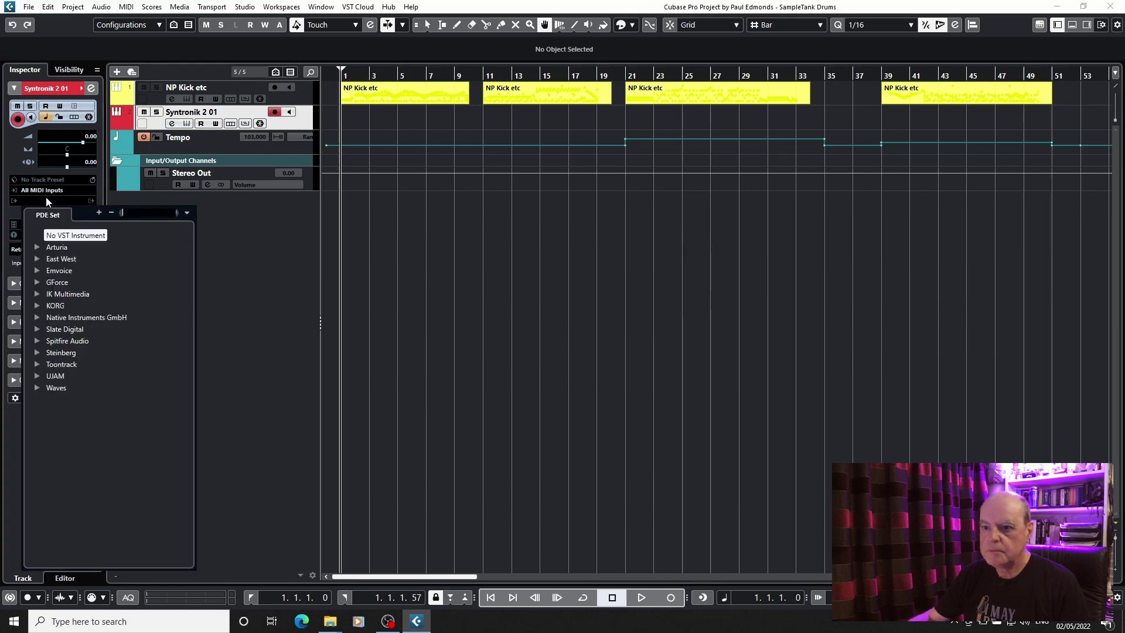
left_click(36, 294)
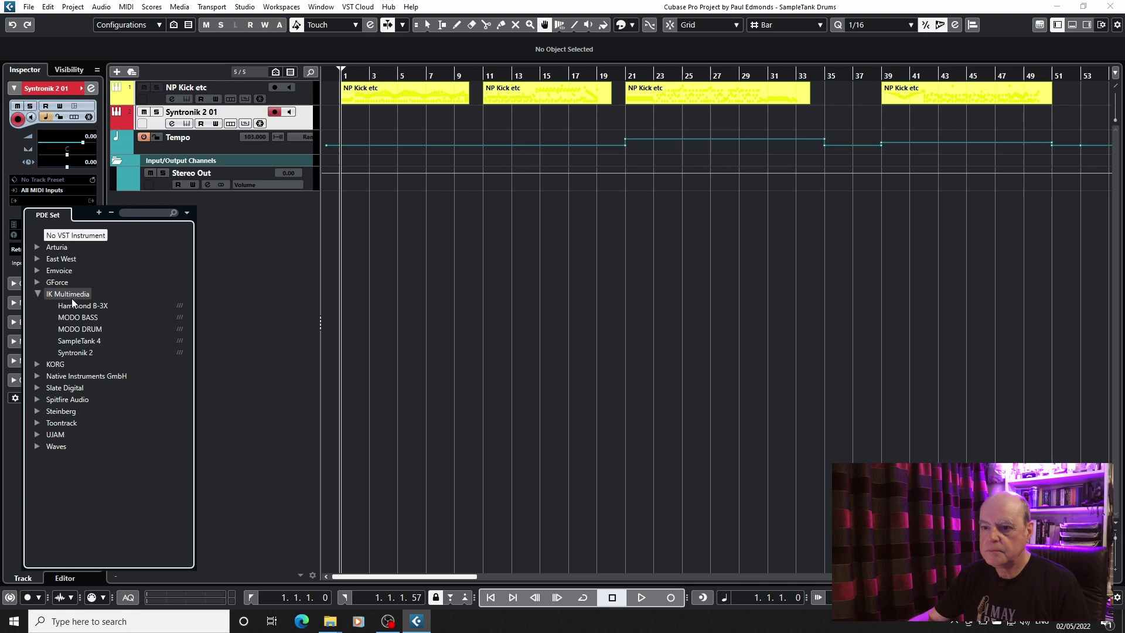
left_click(81, 352)
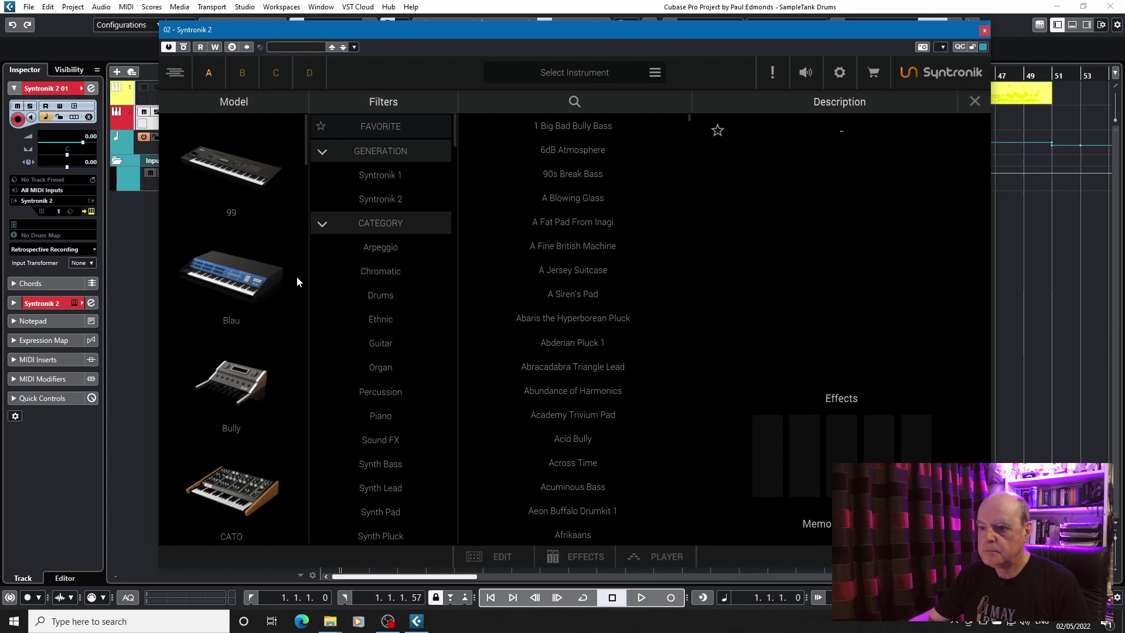
Step: Test the 99 model's Aquatic Future Arp preset, then filter the browser to Syner-V
left_click(240, 195)
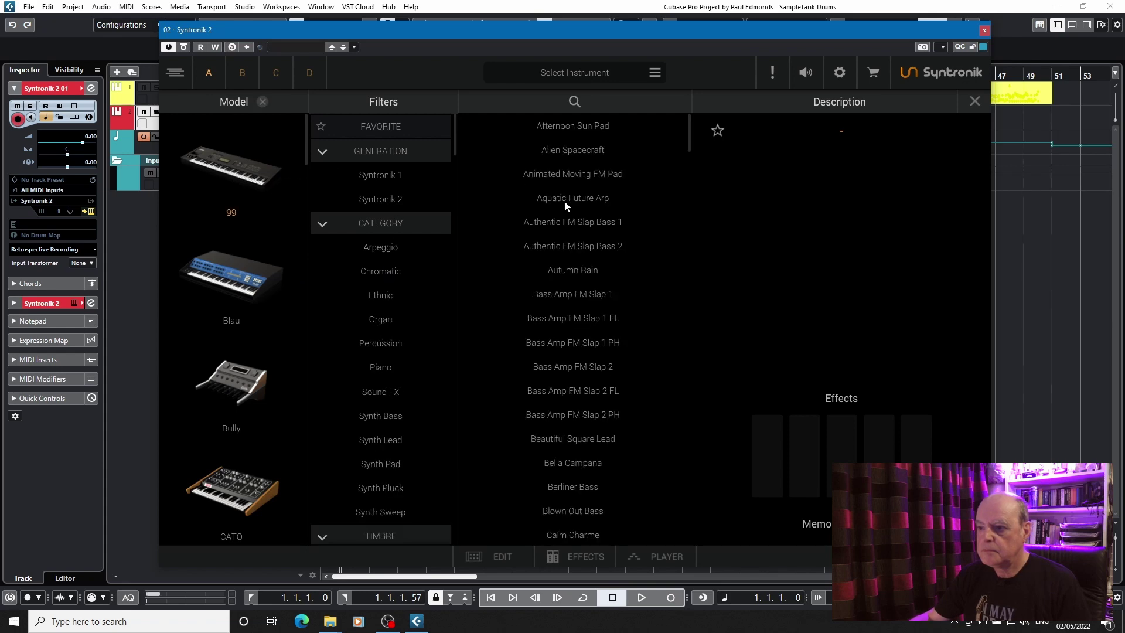
left_click(564, 200)
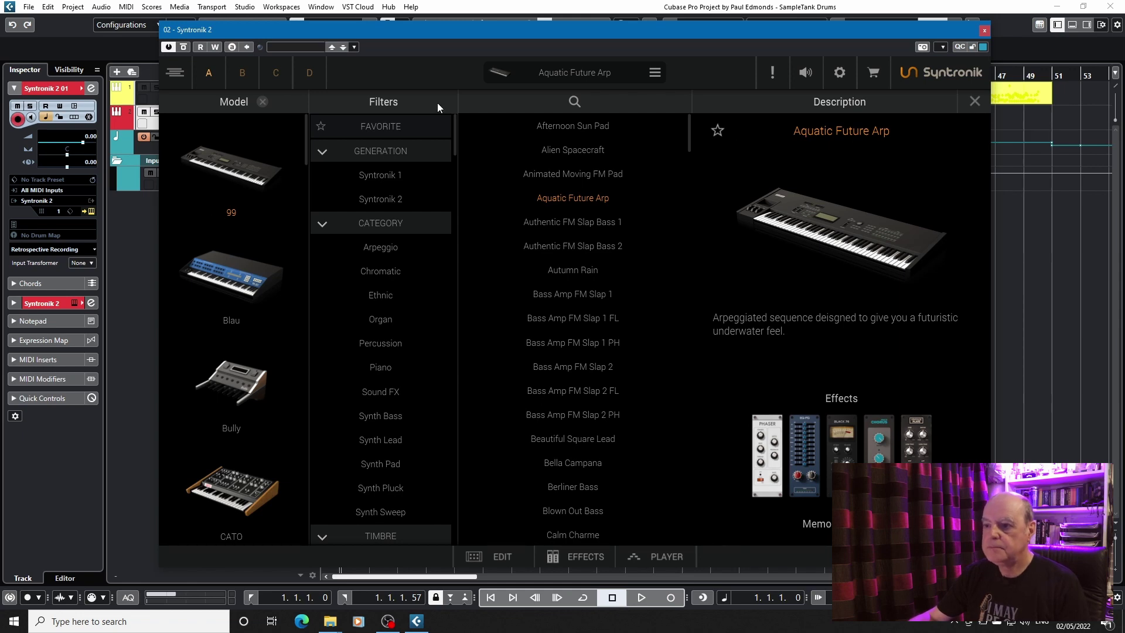
left_click(654, 74)
left_click(657, 134)
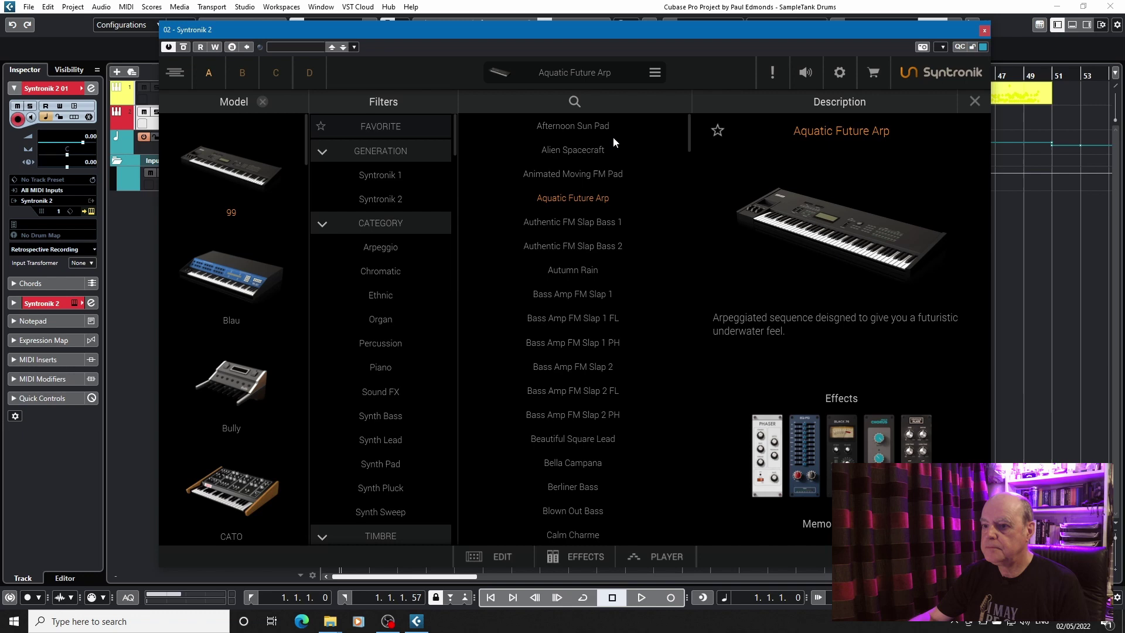
scroll(309, 190, "down", 15)
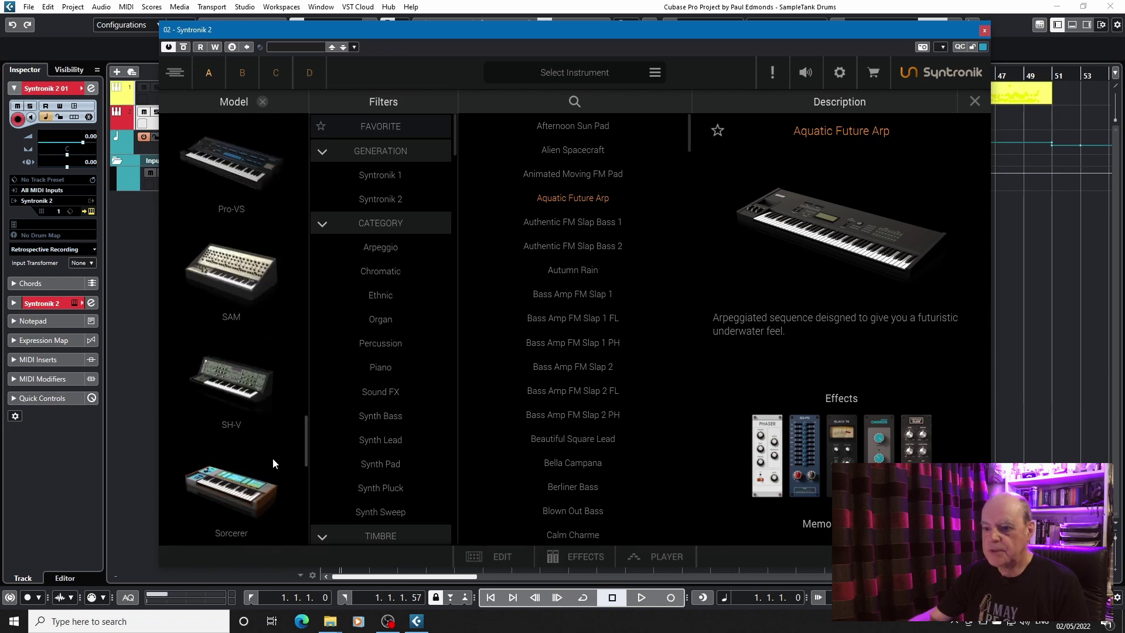
scroll(277, 456, "down", 5)
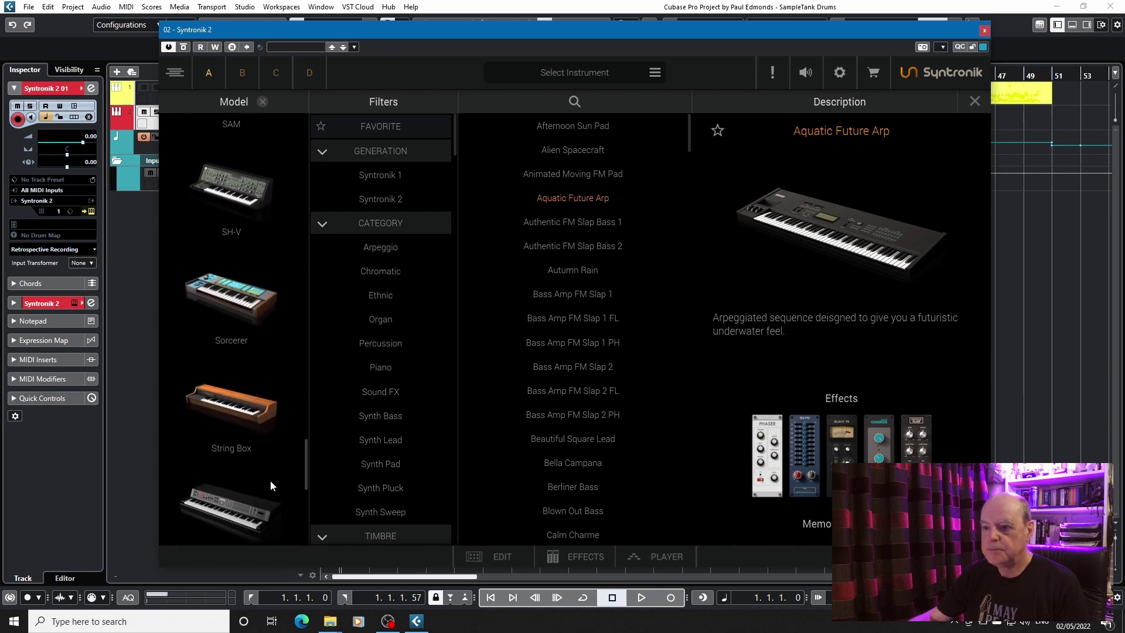
scroll(267, 510, "down", 3)
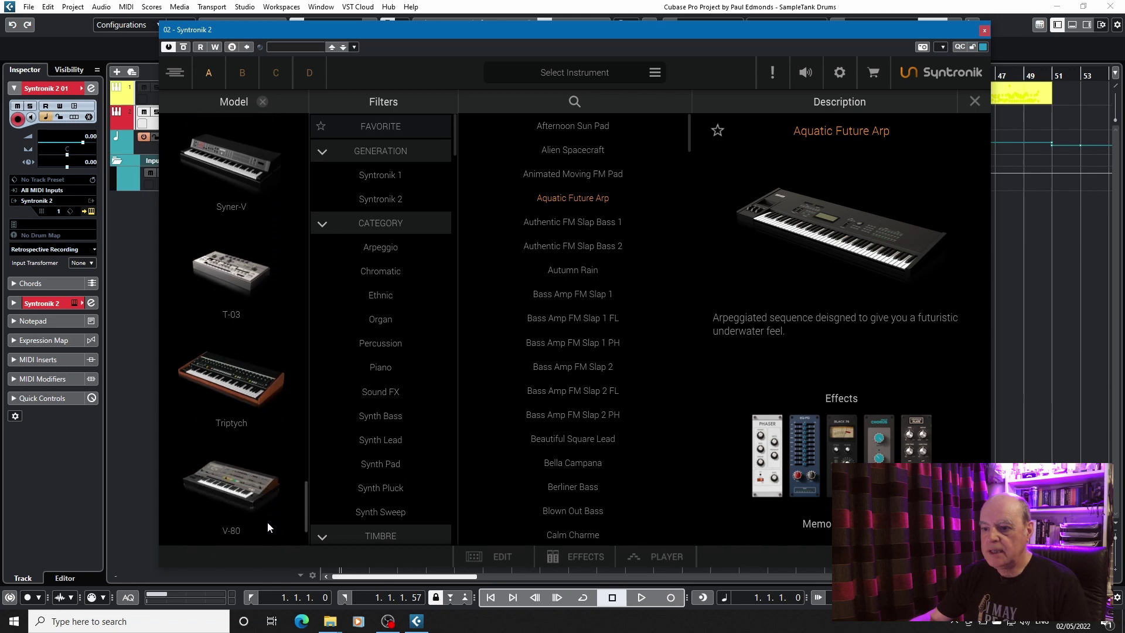
scroll(270, 511, "up", 2)
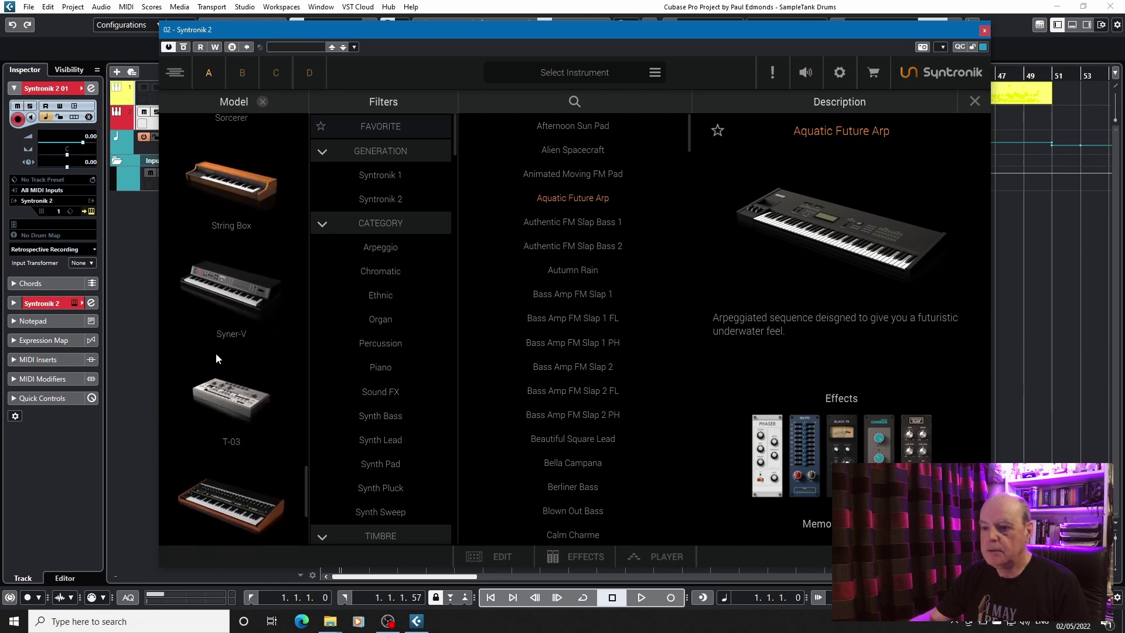
left_click(244, 278)
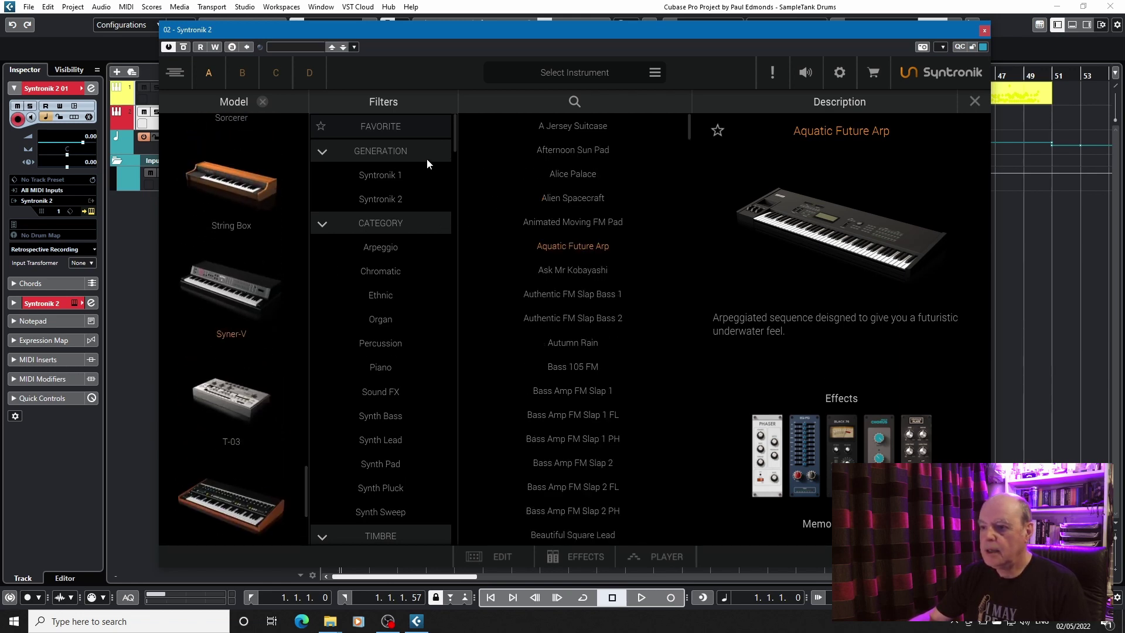
Step: Reapply the Syner-V filter, load Ask Mr Kobayashi from the list top, and close Syntronik 2
left_click(263, 103)
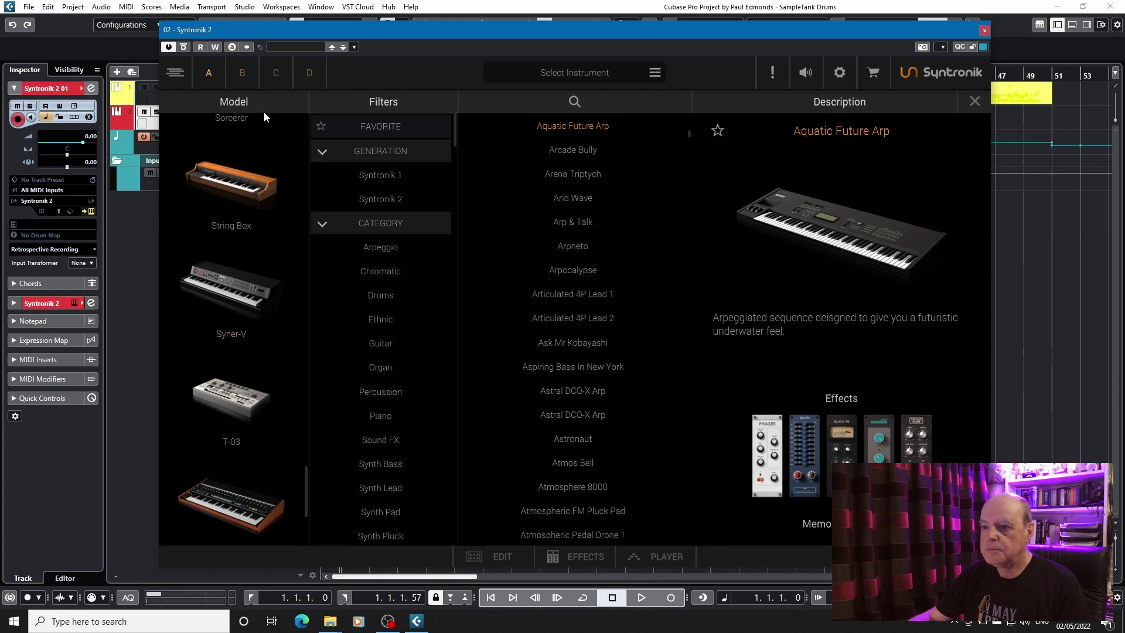
left_click(233, 338)
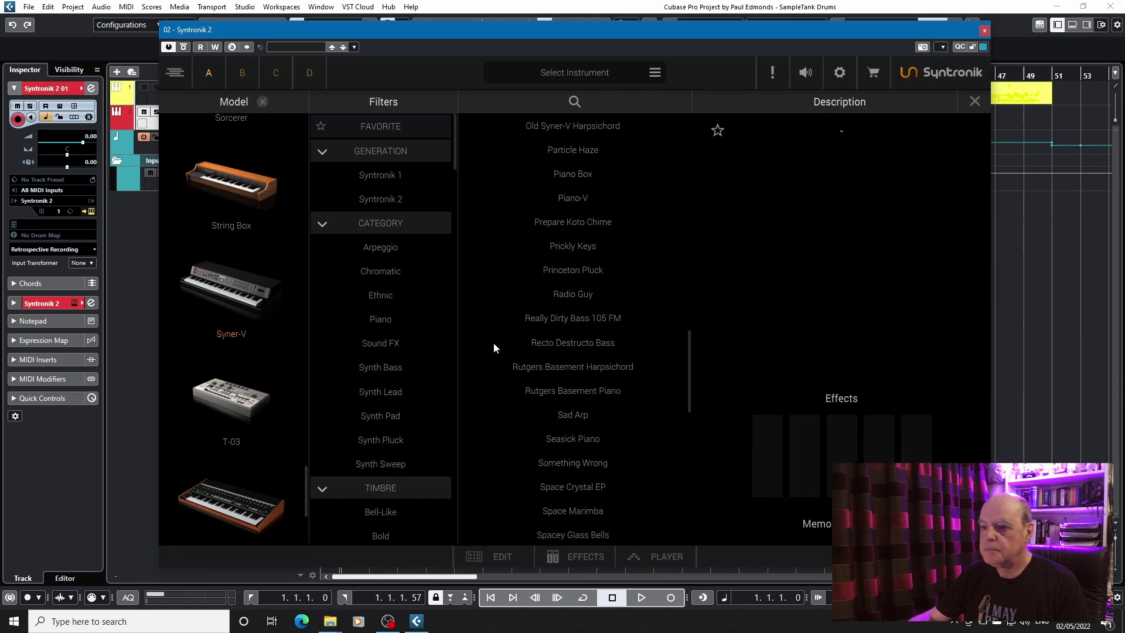
left_click_drag(691, 377, 691, 149)
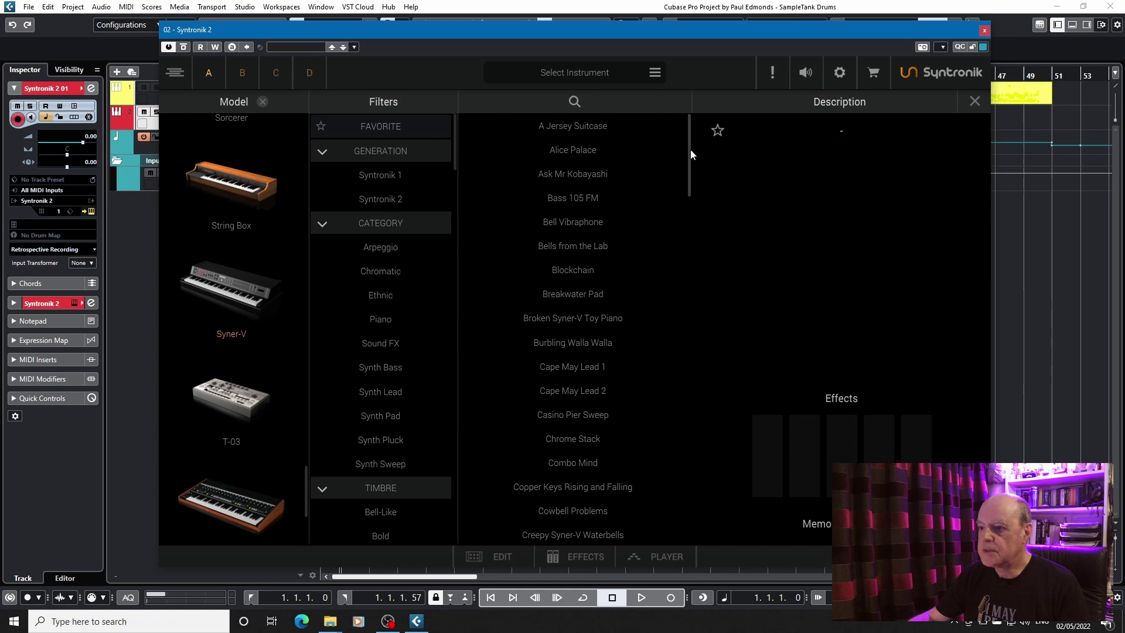
left_click(599, 178)
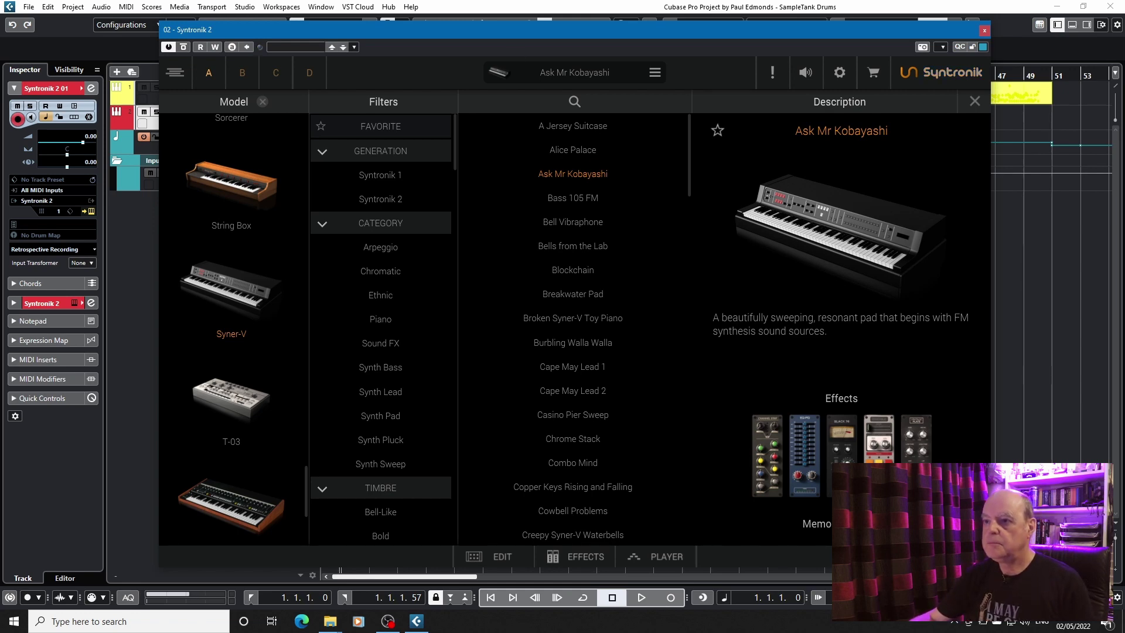
key("Escape")
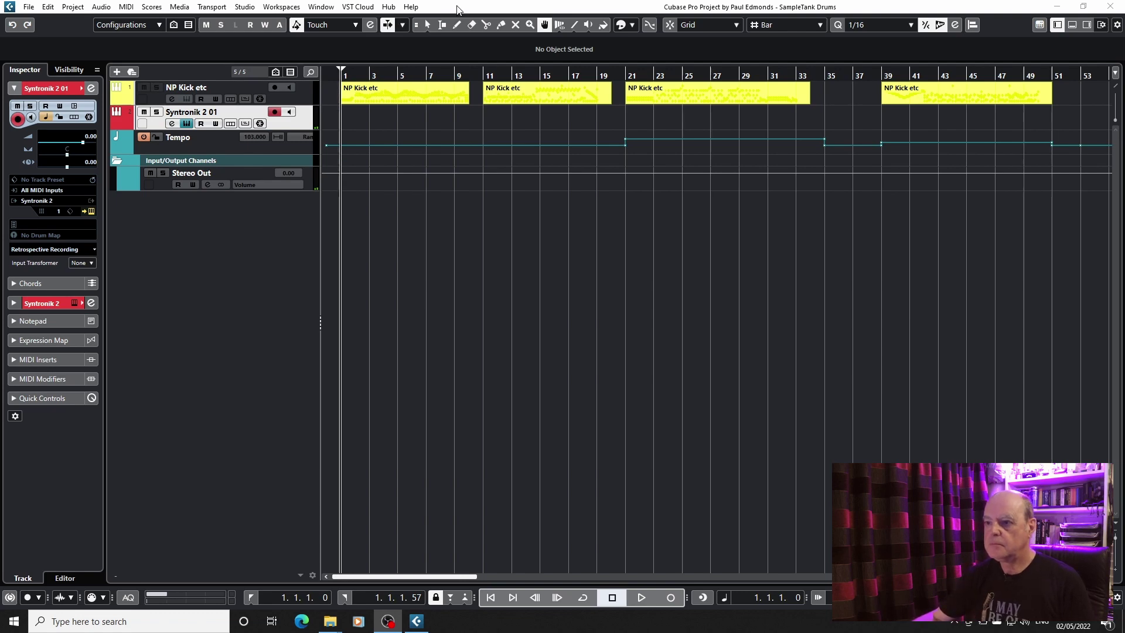
Step: Reopen the Syntronik 2 editor to show the loaded Ask Mr Kobayashi preset
key("Return")
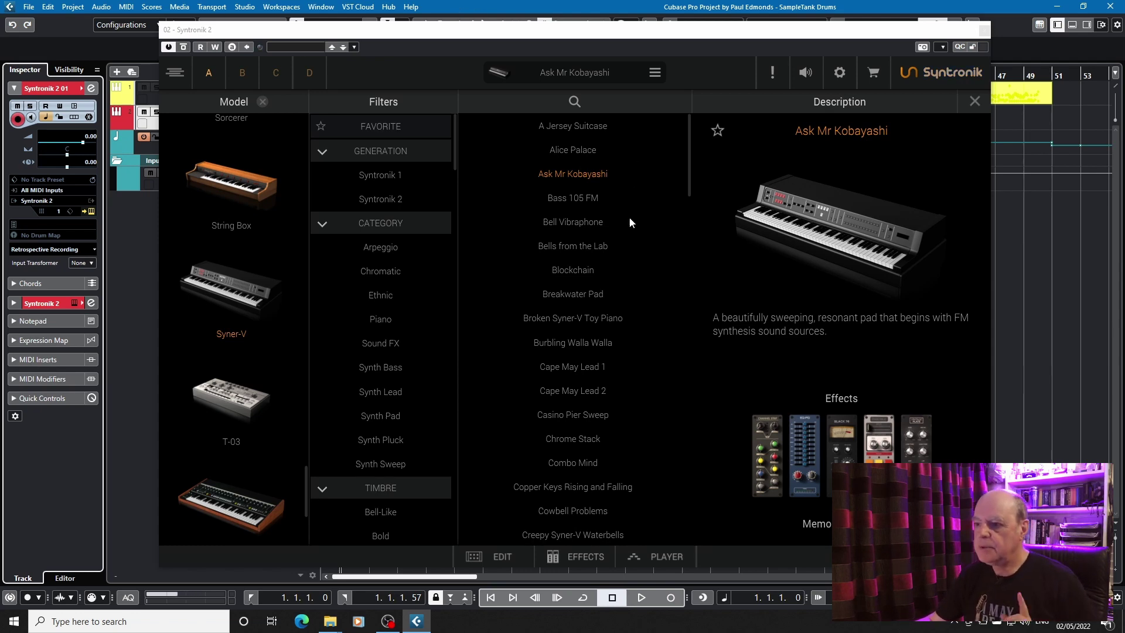
Step: Load Cape May Lead 1, then the Distant Syner-V Koto preset further down the list
left_click(572, 368)
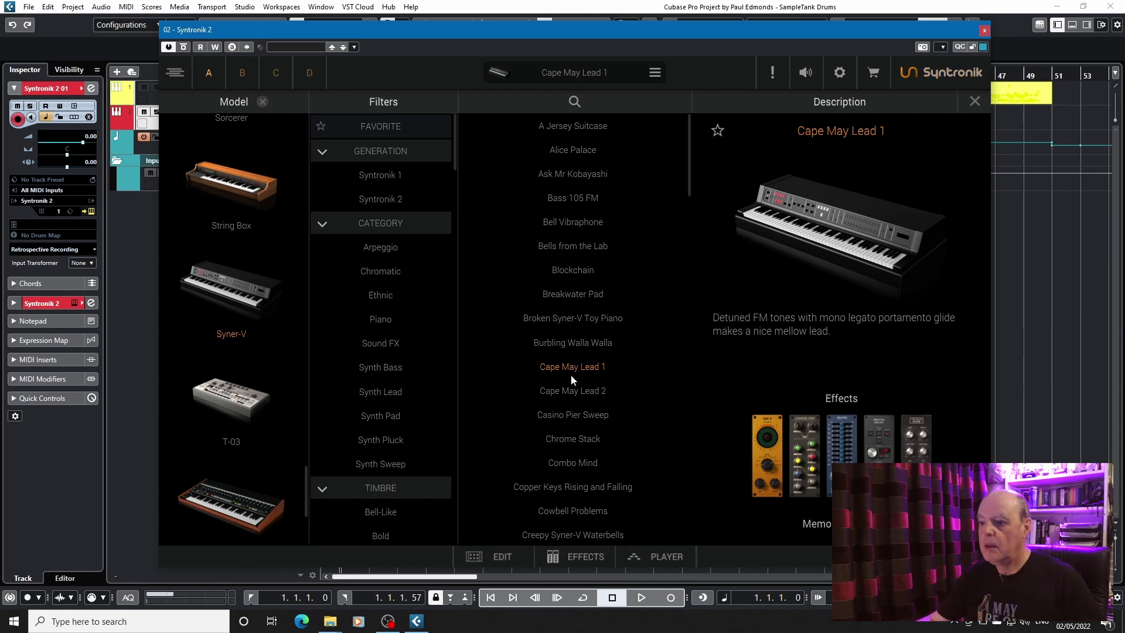
scroll(572, 380, "down", 5)
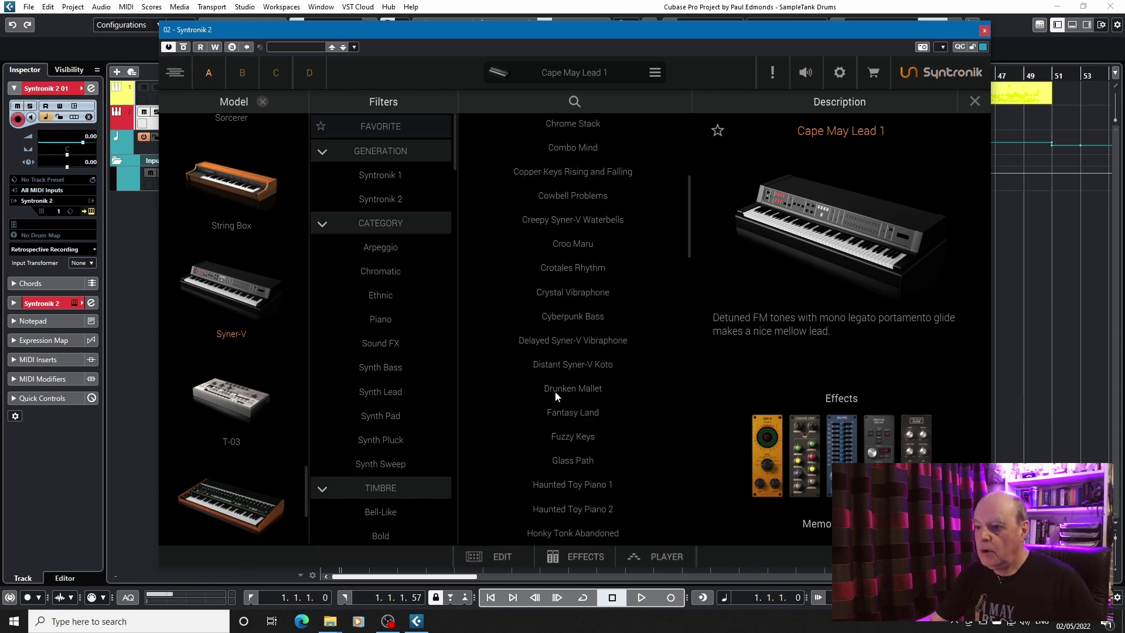
left_click(560, 365)
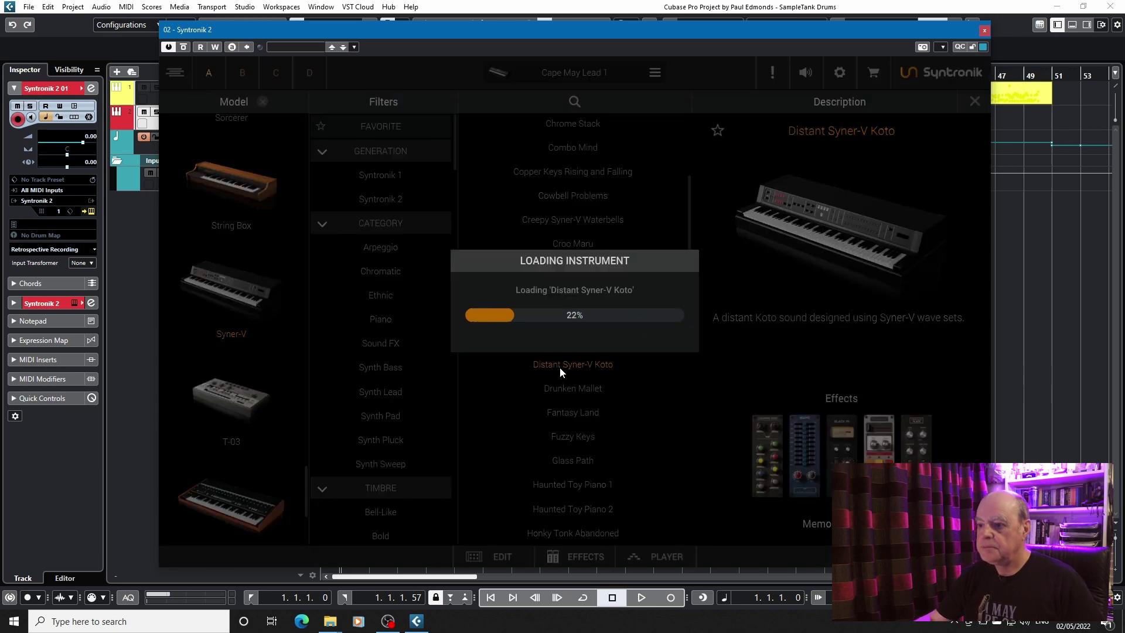